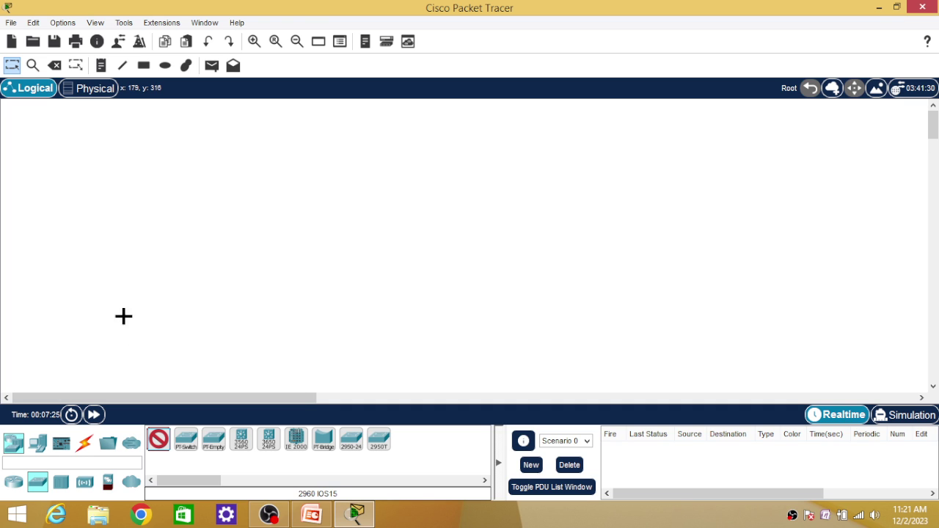
Place a 2960 switch in the workspace and three generic PCs in a row beneath it.
{"action": "left_click", "coordinate": [256, 173]}
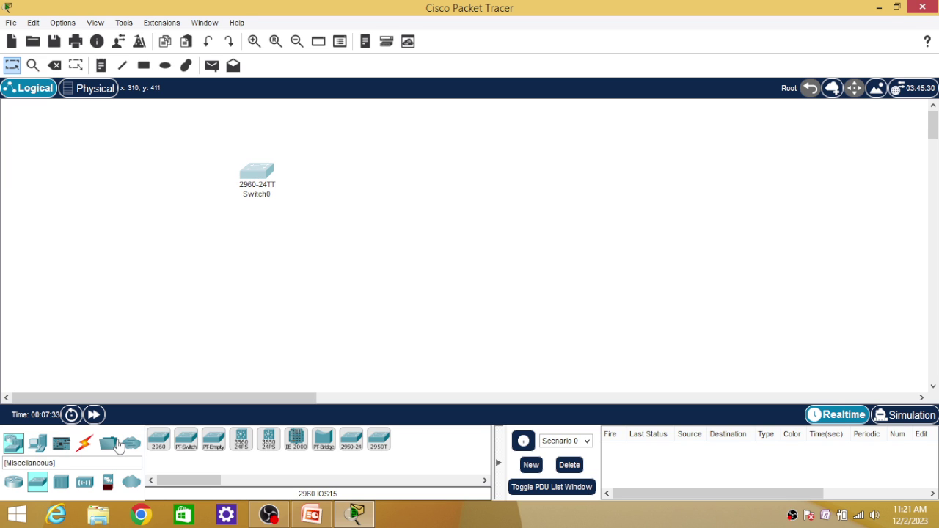
{"action": "left_click", "coordinate": [37, 444]}
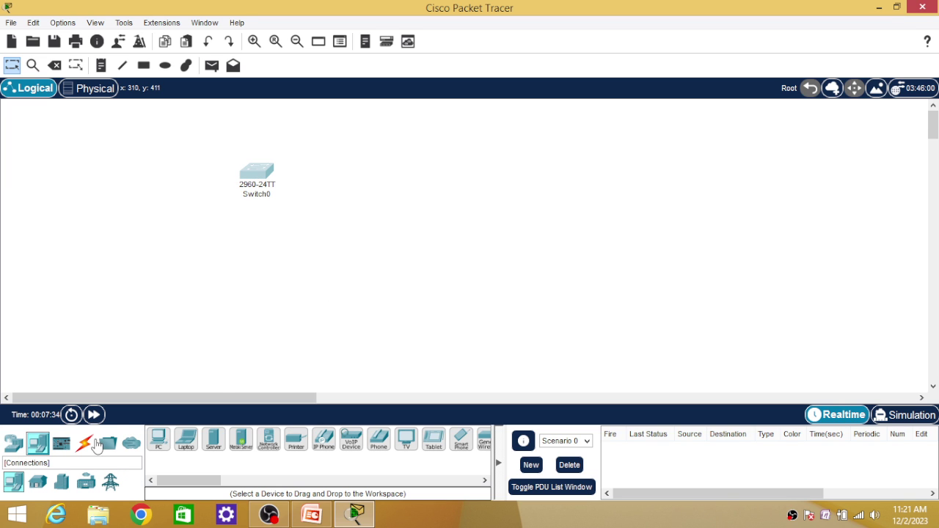
{"action": "left_click", "coordinate": [159, 439]}
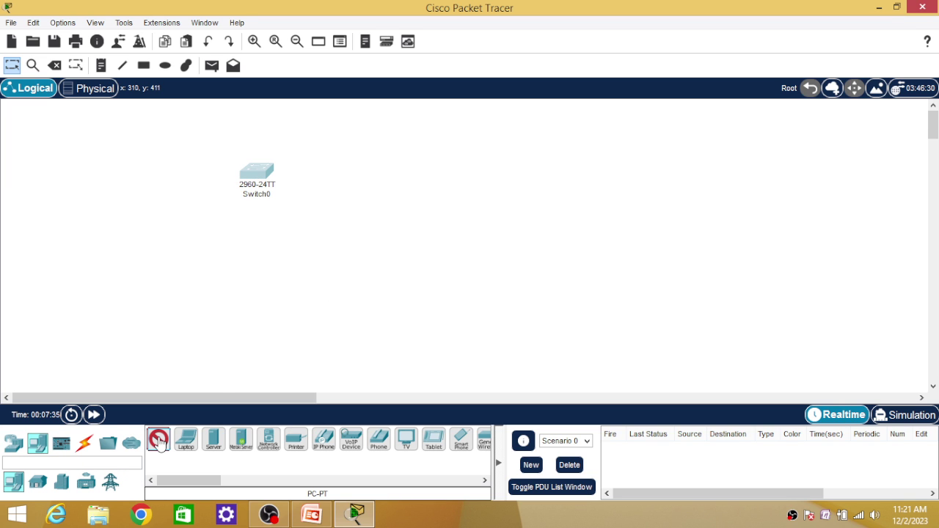
{"action": "left_click", "coordinate": [111, 254]}
{"action": "left_click", "coordinate": [158, 439]}
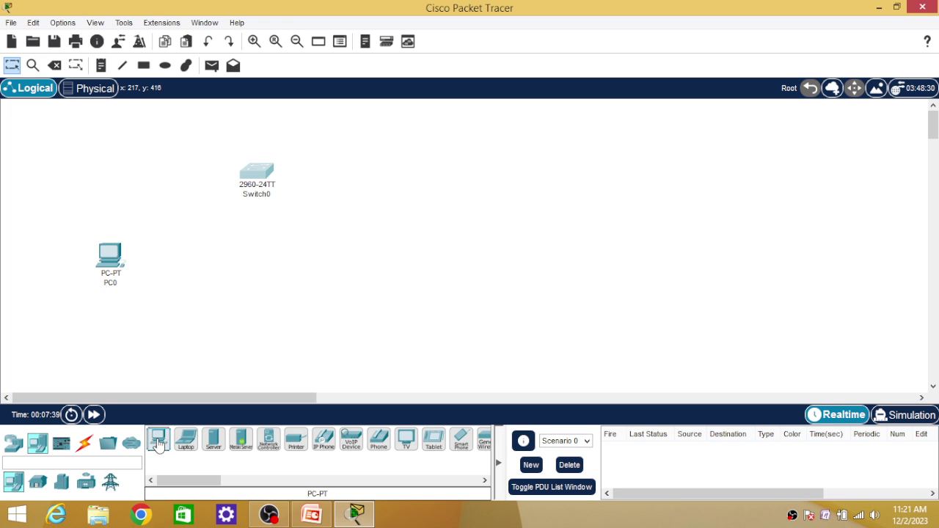
{"action": "left_click", "coordinate": [182, 268]}
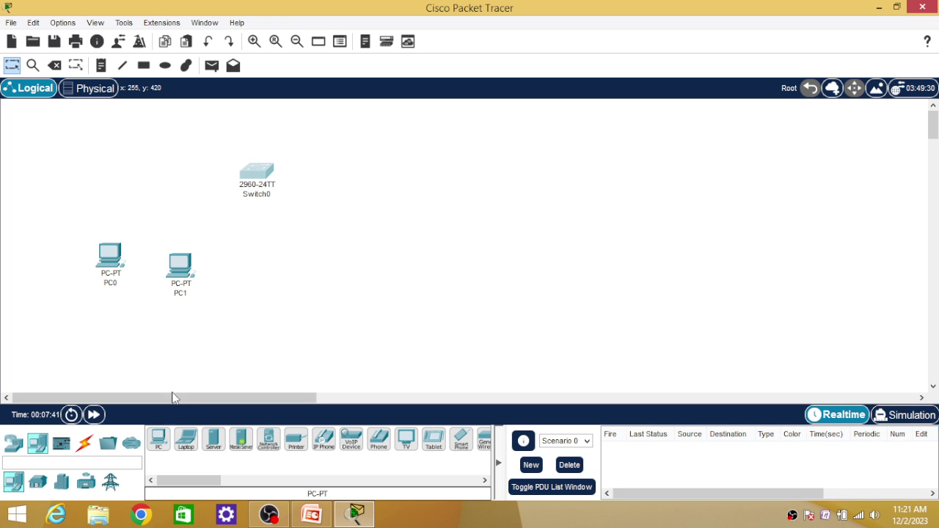
{"action": "left_click", "coordinate": [158, 439]}
{"action": "left_click", "coordinate": [260, 272]}
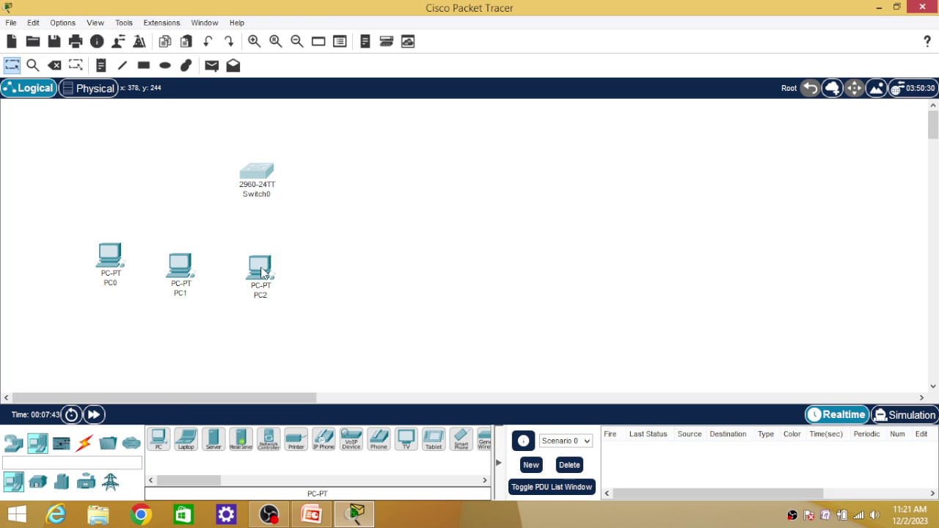
Add three more PCs to extend the row to six, continuing past PC2.
{"action": "left_click", "coordinate": [163, 443]}
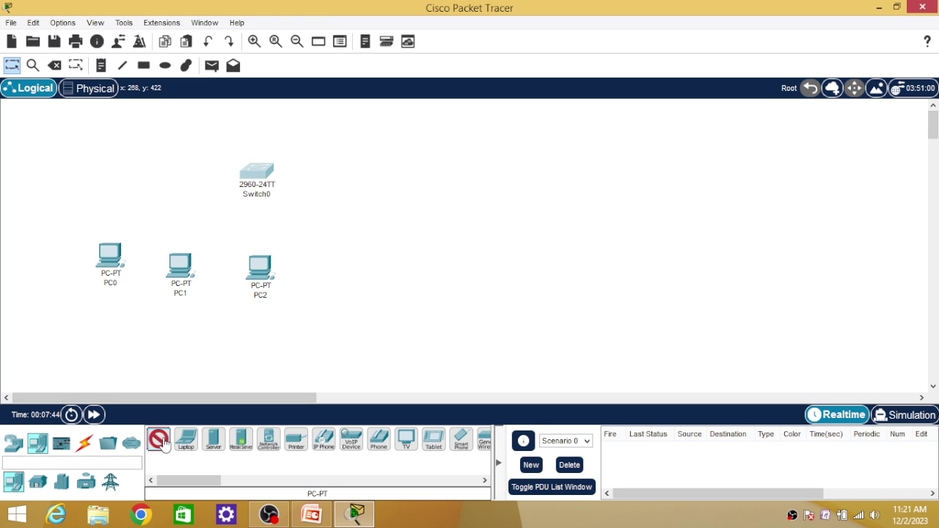
{"action": "left_click", "coordinate": [340, 277]}
{"action": "left_click", "coordinate": [163, 438]}
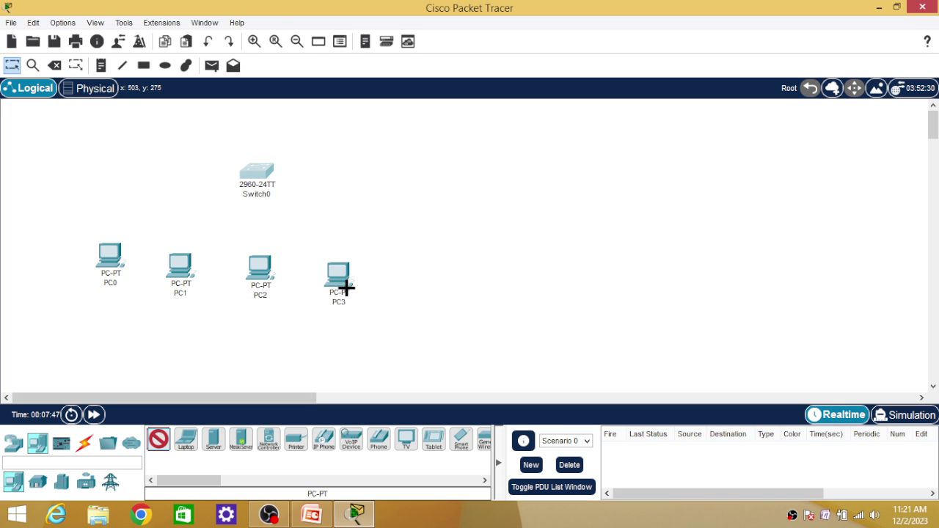
{"action": "left_click", "coordinate": [400, 271]}
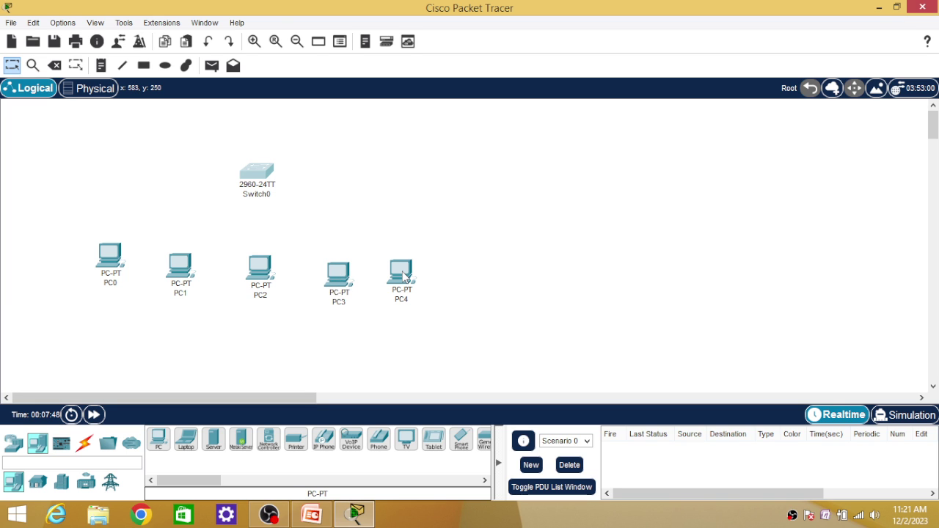
{"action": "left_click", "coordinate": [159, 439]}
{"action": "left_click", "coordinate": [469, 278]}
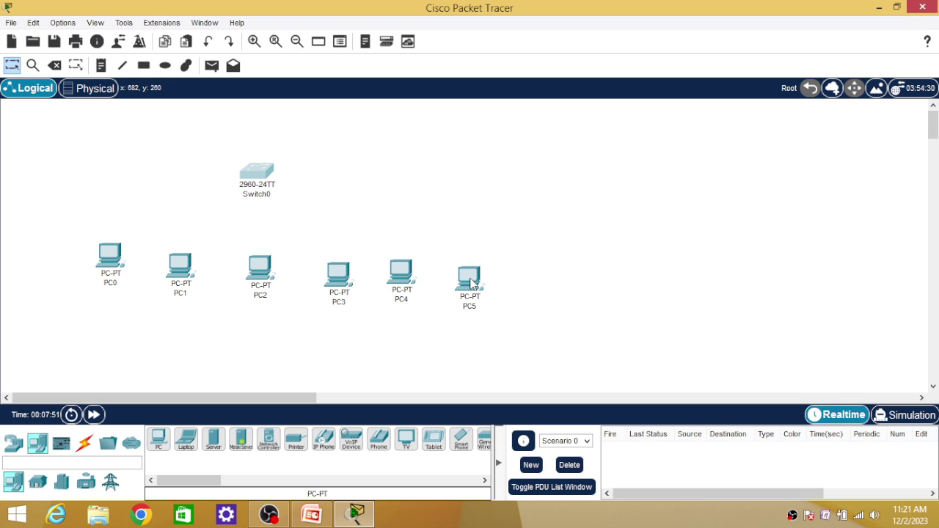
Assign PC0 the static IPv4 address 192.168.1.1 with subnet mask 255.255.255.0, and close its window.
{"action": "left_click", "coordinate": [110, 261]}
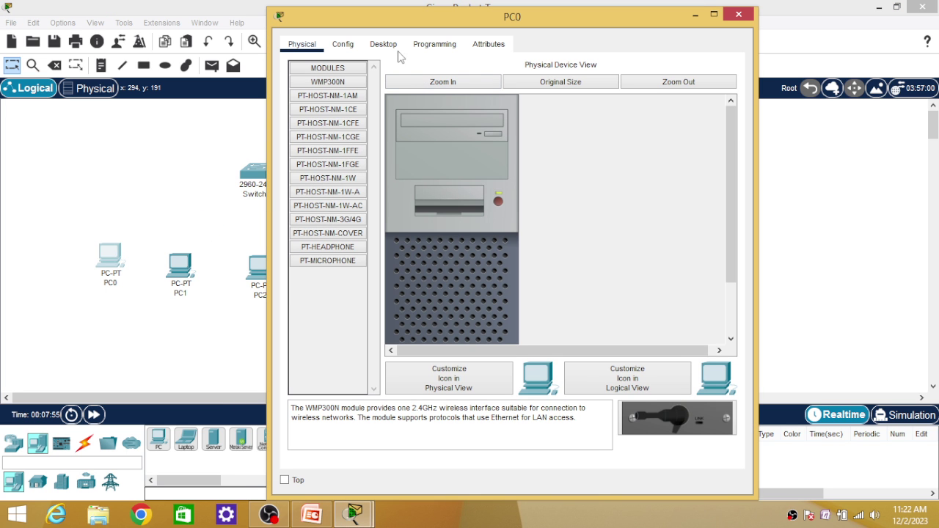
{"action": "left_click", "coordinate": [383, 45]}
{"action": "left_click", "coordinate": [343, 88]}
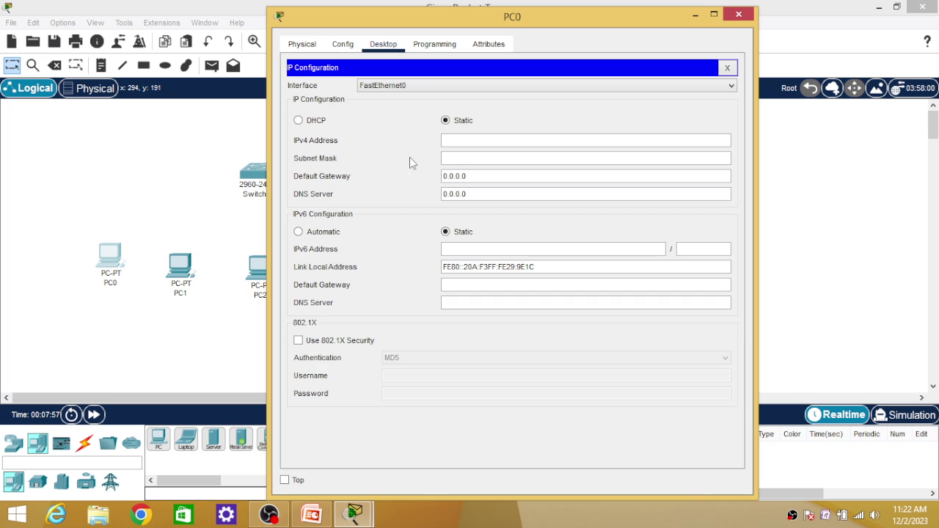
{"action": "left_click", "coordinate": [450, 143]}
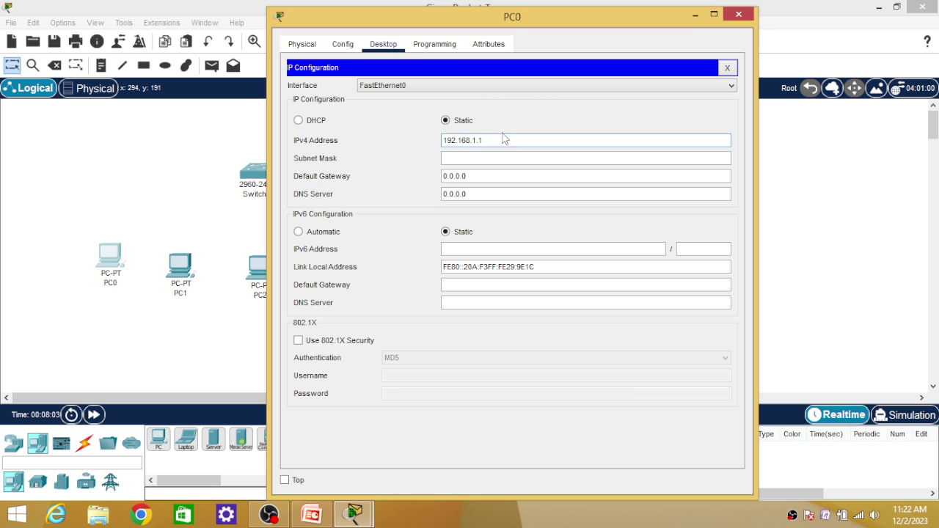
{"action": "left_click_drag", "start_coordinate": [494, 140], "coordinate": [417, 144]}
{"action": "left_click", "coordinate": [463, 162]}
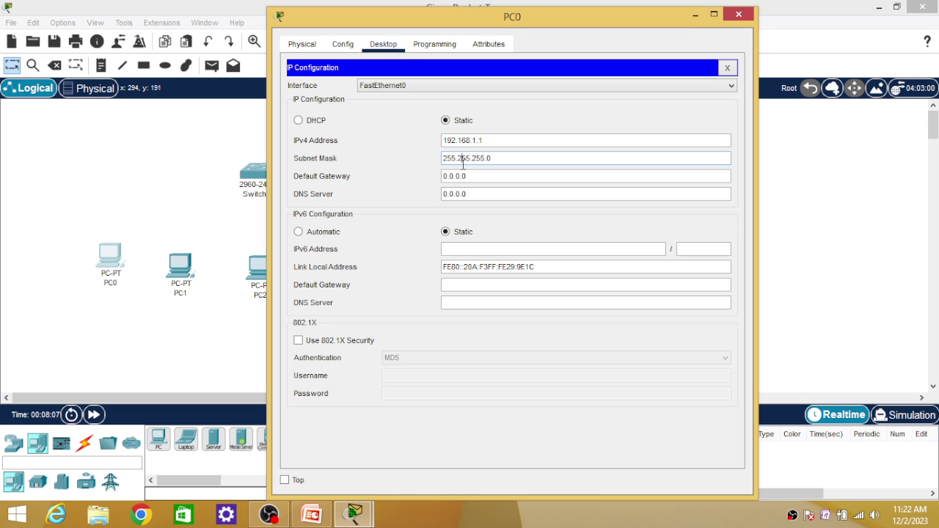
{"action": "left_click", "coordinate": [738, 14]}
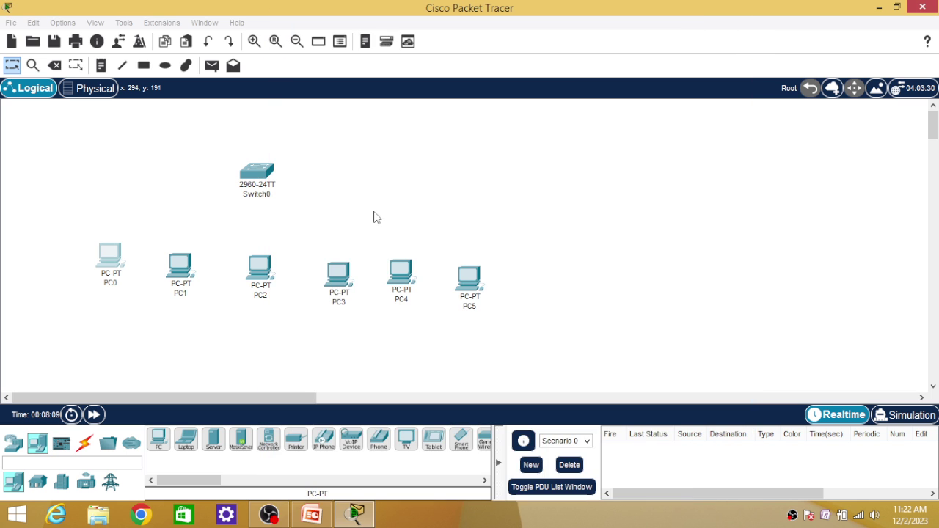
Assign PC1 the static IPv4 address 192.168.1.2 with subnet mask 255.255.255.0, and close its window.
{"action": "left_click", "coordinate": [184, 280]}
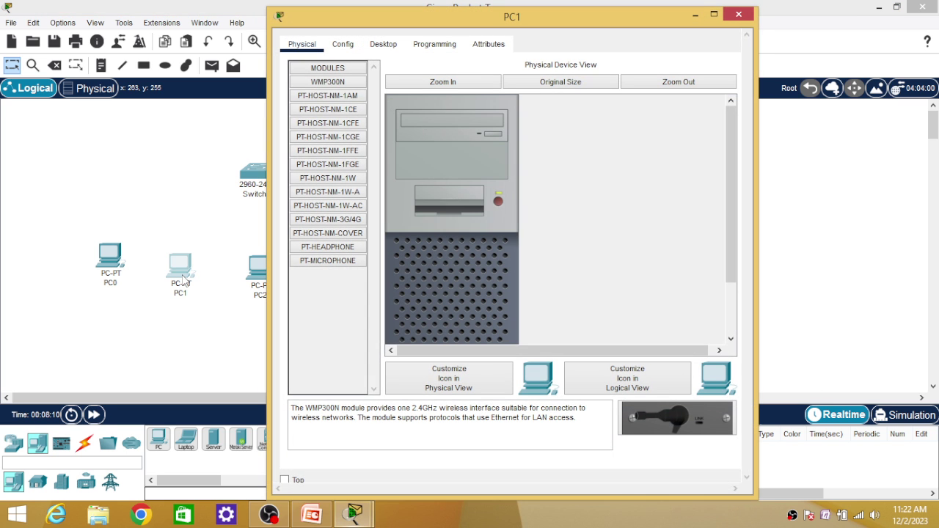
{"action": "left_click", "coordinate": [381, 47]}
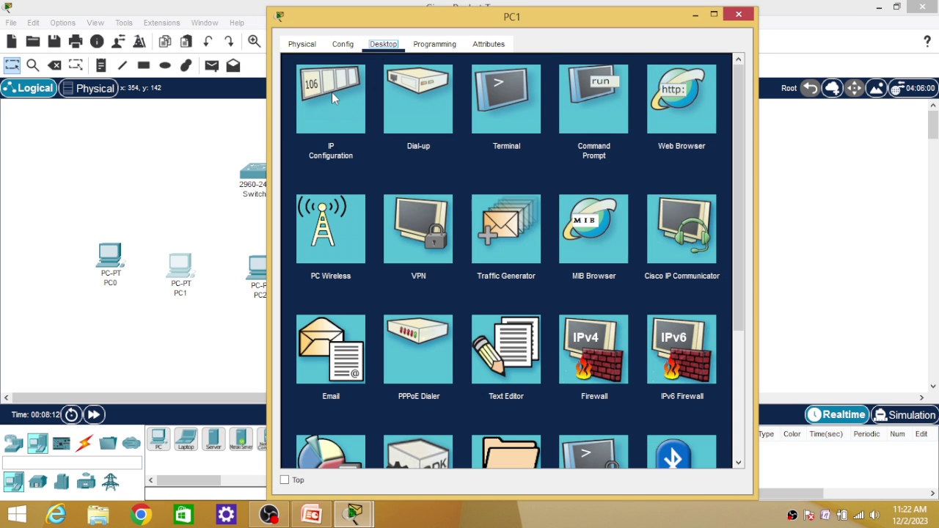
{"action": "left_click", "coordinate": [332, 93]}
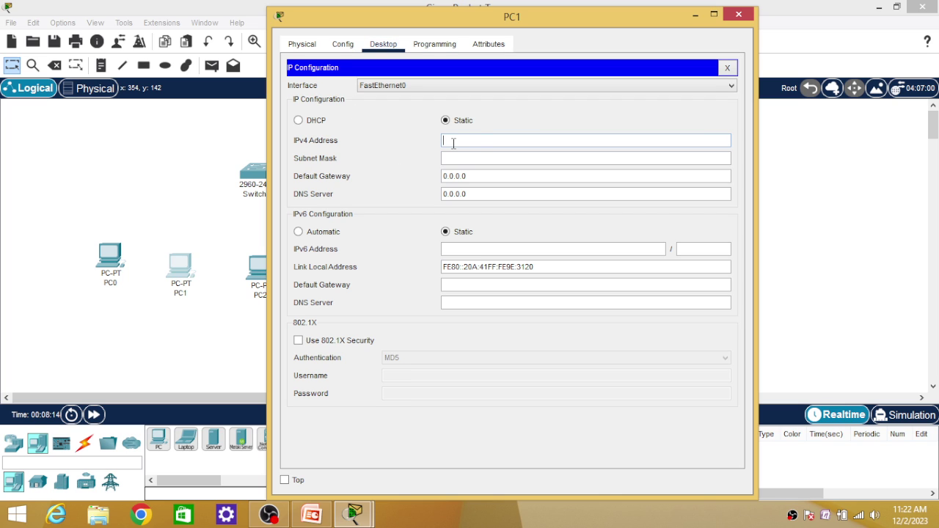
{"action": "type", "text": "192.168.1.1"}
{"action": "left_click", "coordinate": [461, 156]}
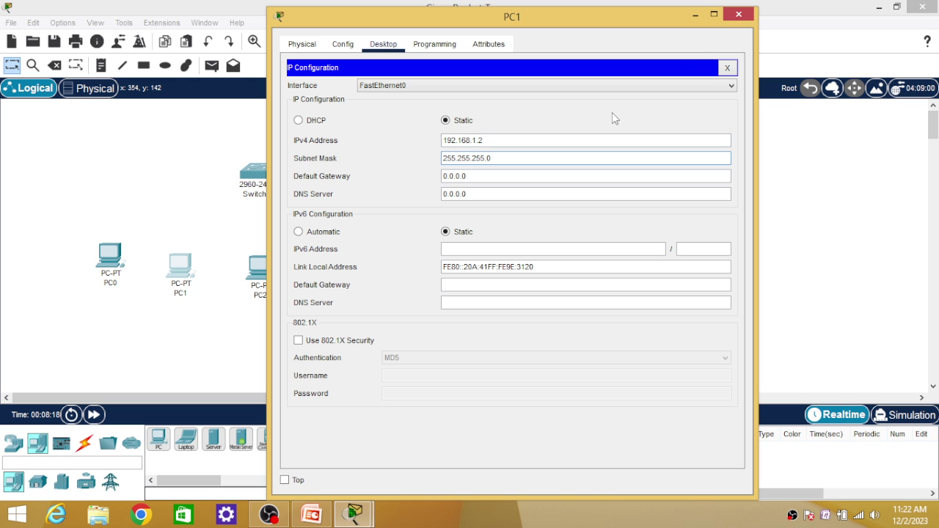
{"action": "left_click", "coordinate": [739, 14]}
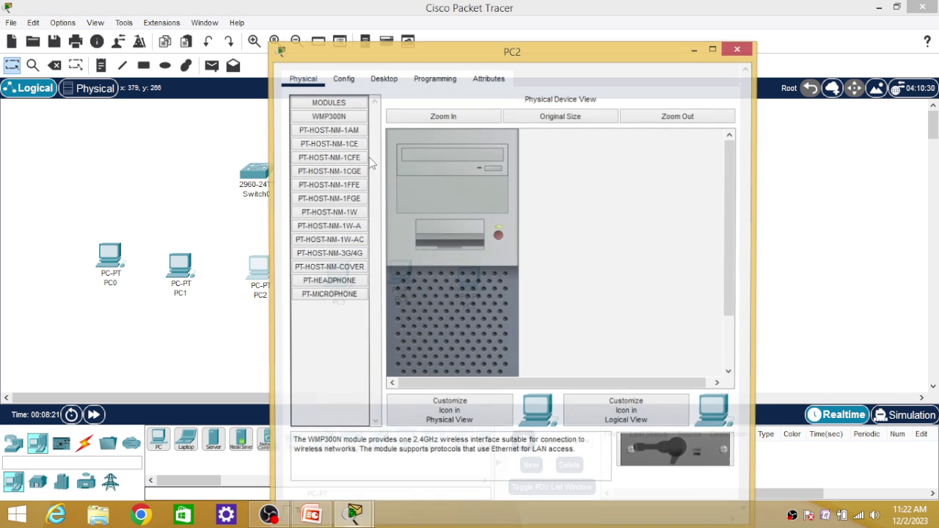
Assign PC2 the static IPv4 address 192.168.1.3 with subnet mask 255.255.255.0, and close its window.
{"action": "left_click", "coordinate": [383, 78]}
{"action": "left_click", "coordinate": [314, 142]}
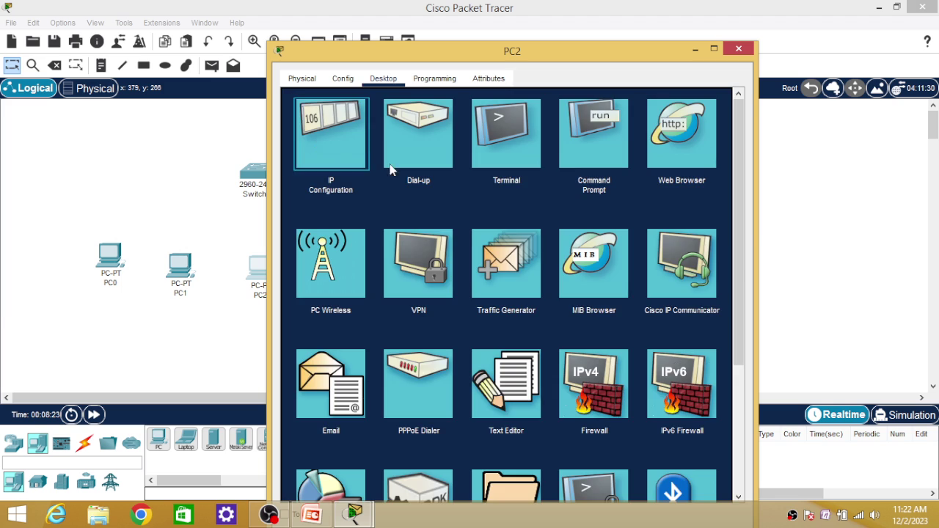
{"action": "type", "text": "192.168.1.1"}
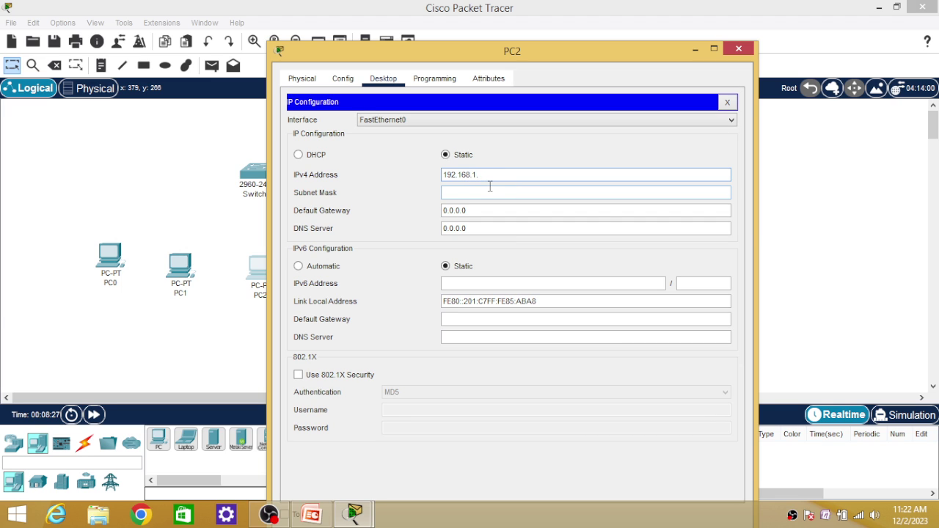
{"action": "left_click", "coordinate": [492, 193]}
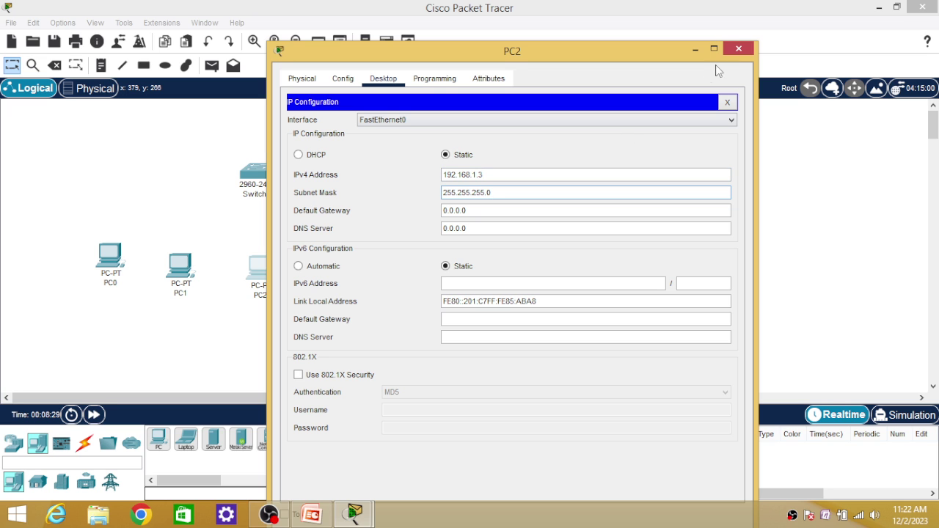
{"action": "left_click", "coordinate": [748, 47]}
Assign PC3 the static IPv4 address 192.168.1.4 with subnet mask 255.255.255.0, and close its window.
{"action": "left_click", "coordinate": [345, 286]}
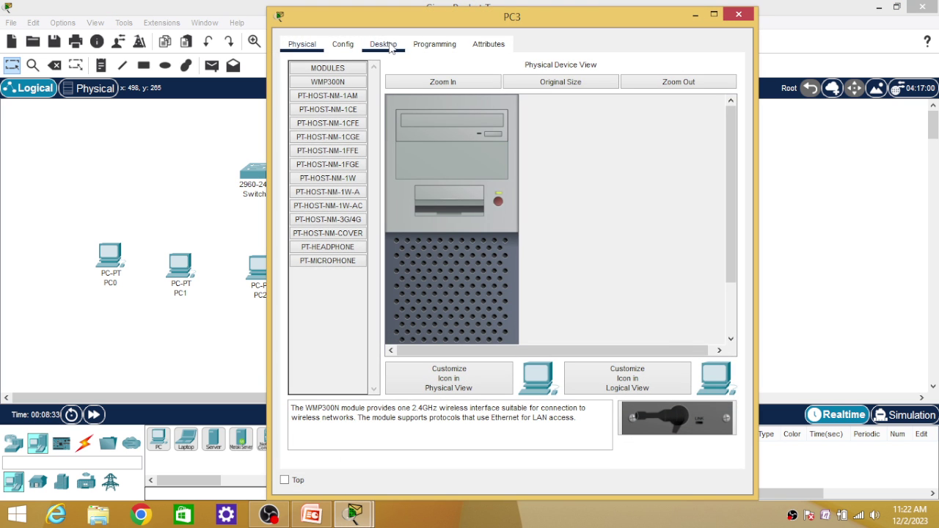
{"action": "left_click", "coordinate": [387, 45]}
{"action": "left_click", "coordinate": [341, 95]}
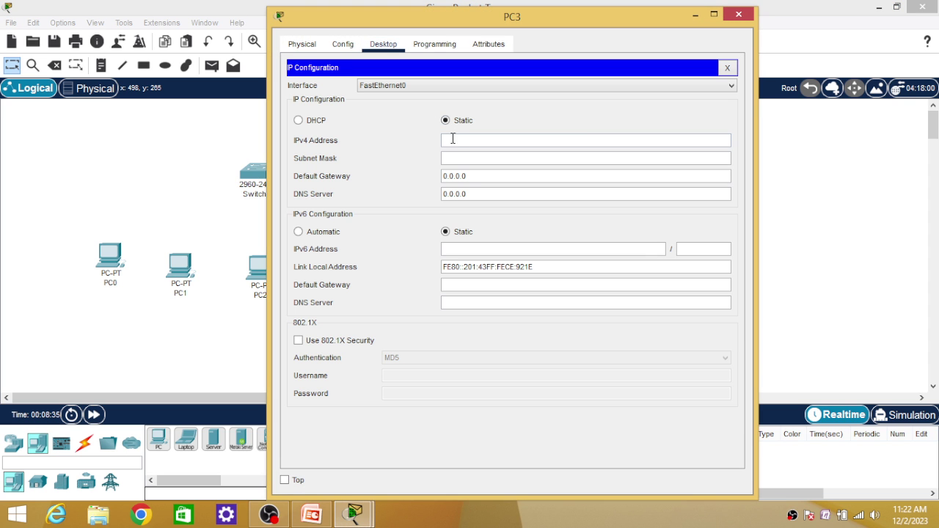
{"action": "left_click", "coordinate": [454, 139]}
{"action": "type", "text": "192.168.1.1"}
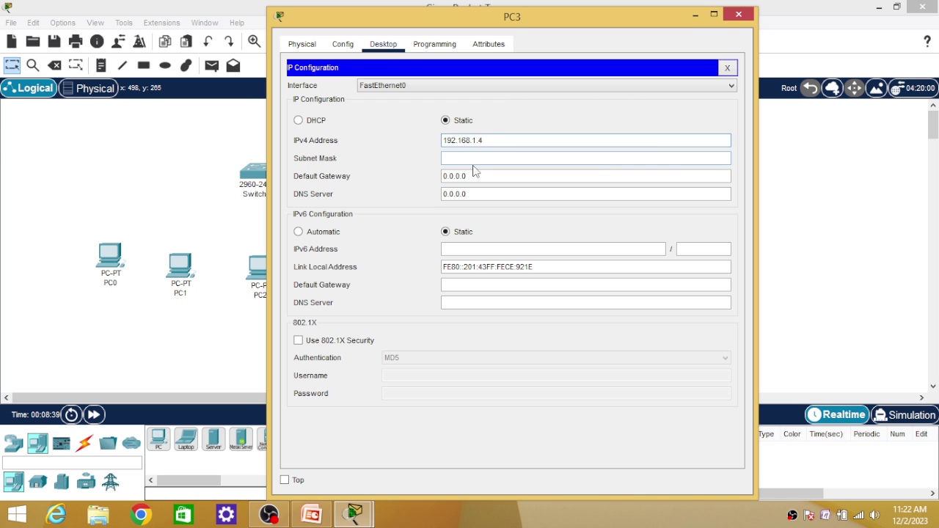
{"action": "left_click", "coordinate": [472, 162]}
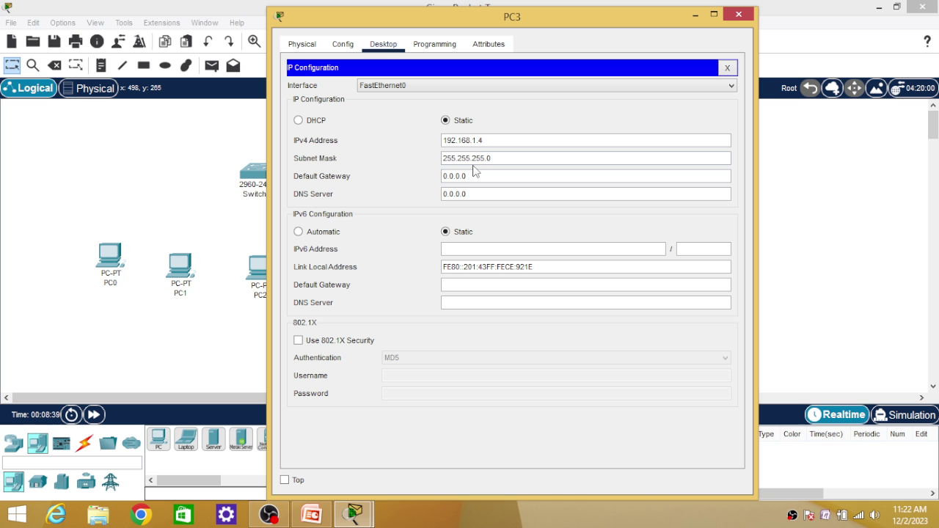
{"action": "left_click", "coordinate": [738, 14]}
Assign PC4 the static IPv4 address 192.168.1.5 with subnet mask 255.255.255.0, and close its window.
{"action": "left_click", "coordinate": [403, 284]}
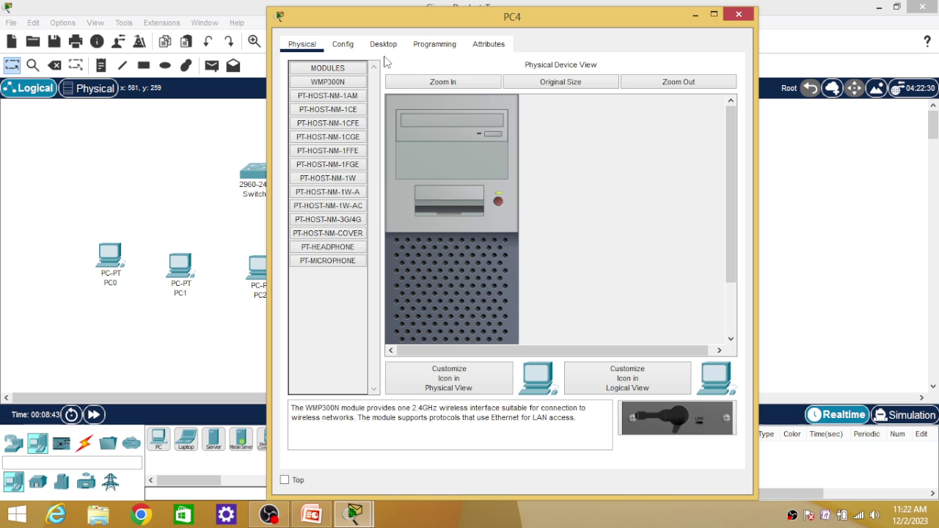
{"action": "left_click", "coordinate": [383, 44]}
{"action": "left_click", "coordinate": [343, 117]}
{"action": "left_click", "coordinate": [470, 141]}
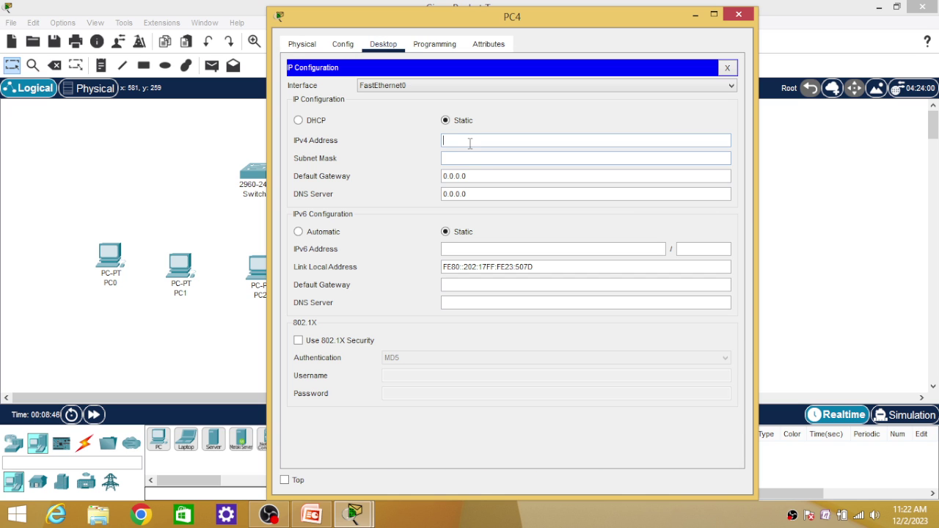
{"action": "type", "text": "192.168.1.1"}
{"action": "left_click", "coordinate": [477, 158]}
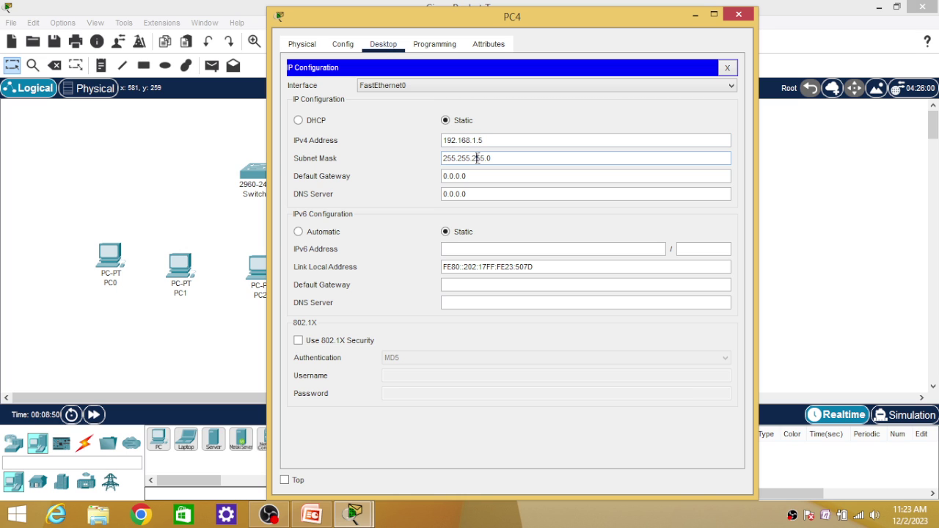
{"action": "left_click", "coordinate": [738, 15]}
Assign PC5 the static IPv4 address 192.168.1.6 with subnet mask 255.255.255.0, and close its window.
{"action": "left_click", "coordinate": [478, 285]}
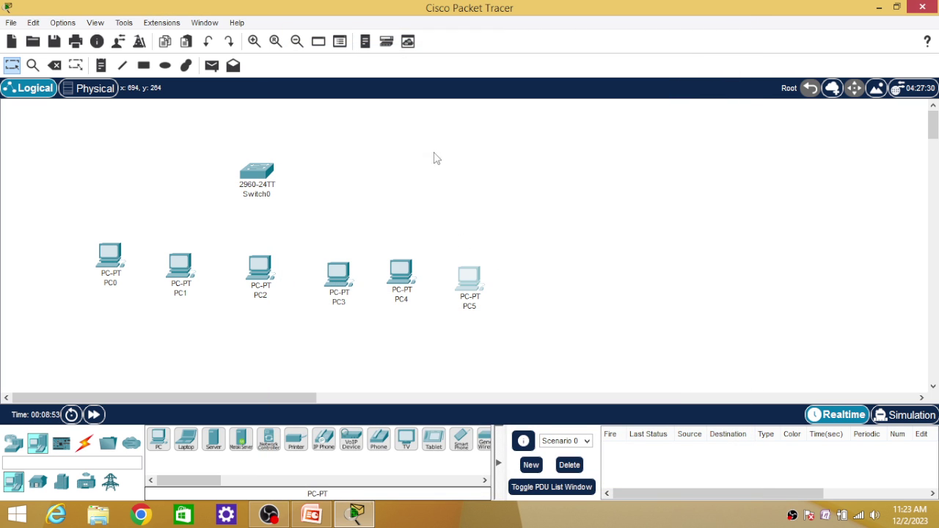
{"action": "left_click", "coordinate": [383, 46]}
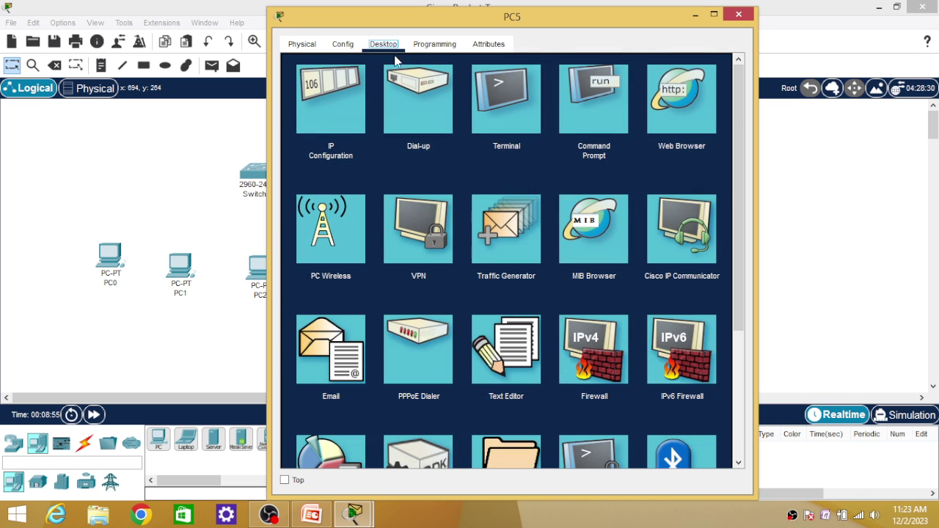
{"action": "left_click", "coordinate": [345, 100]}
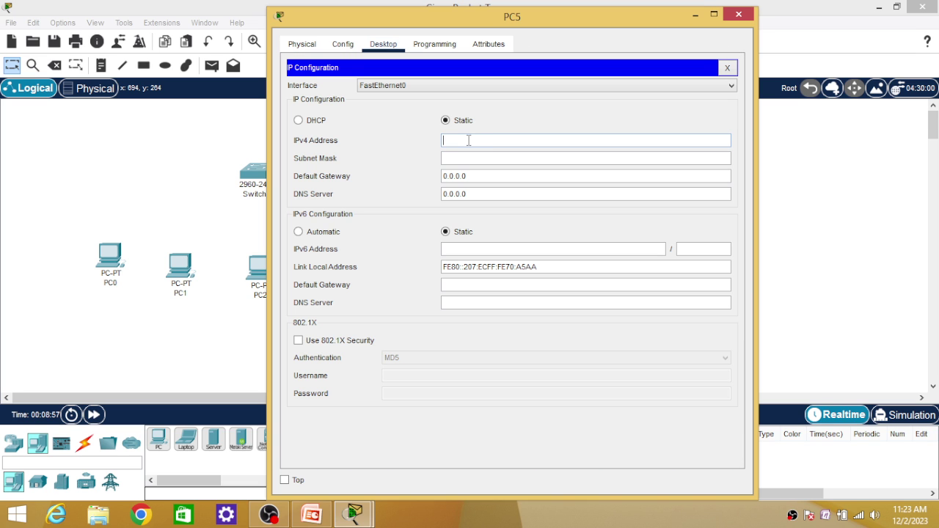
{"action": "type", "text": "192.168.1.1"}
{"action": "left_click", "coordinate": [478, 157]}
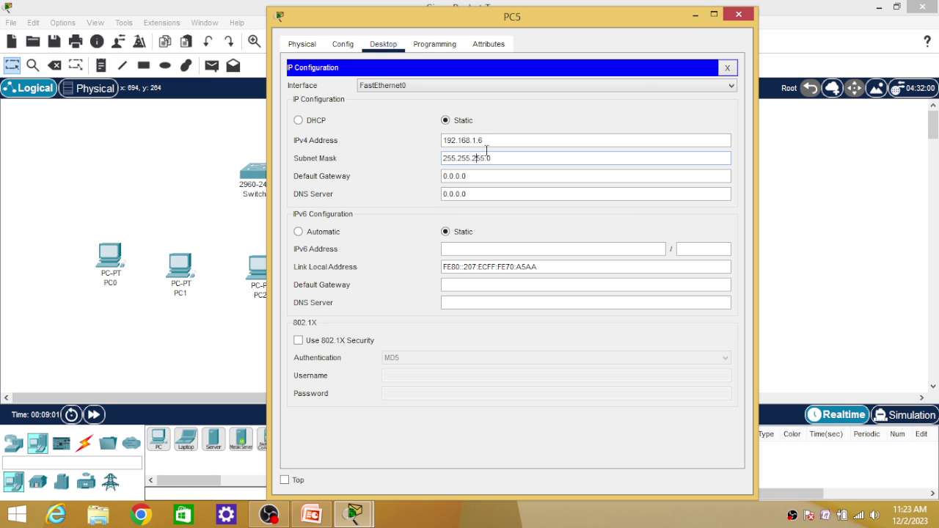
{"action": "left_click", "coordinate": [739, 17]}
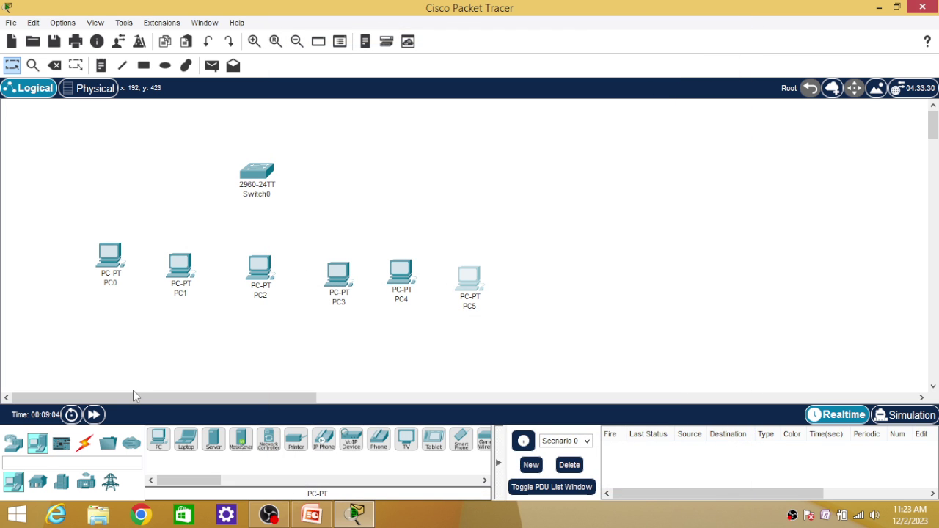
Connect PC0 and PC1 to Switch0 using the automatically chosen connection type.
{"action": "left_click", "coordinate": [84, 443]}
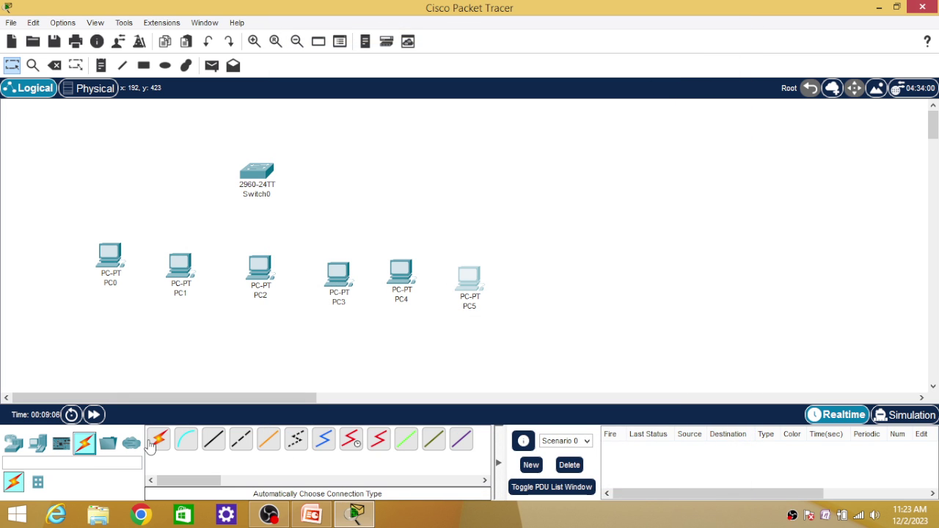
{"action": "left_click", "coordinate": [214, 443]}
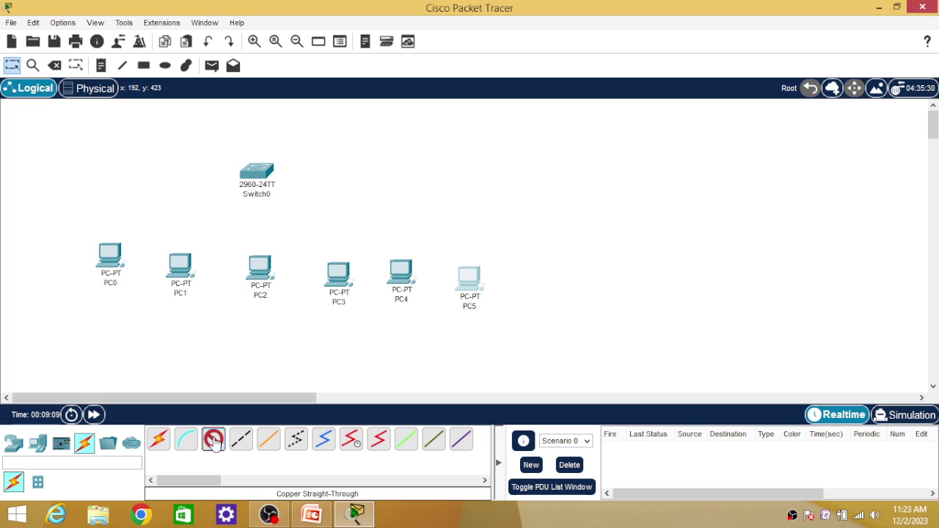
{"action": "left_click", "coordinate": [163, 439]}
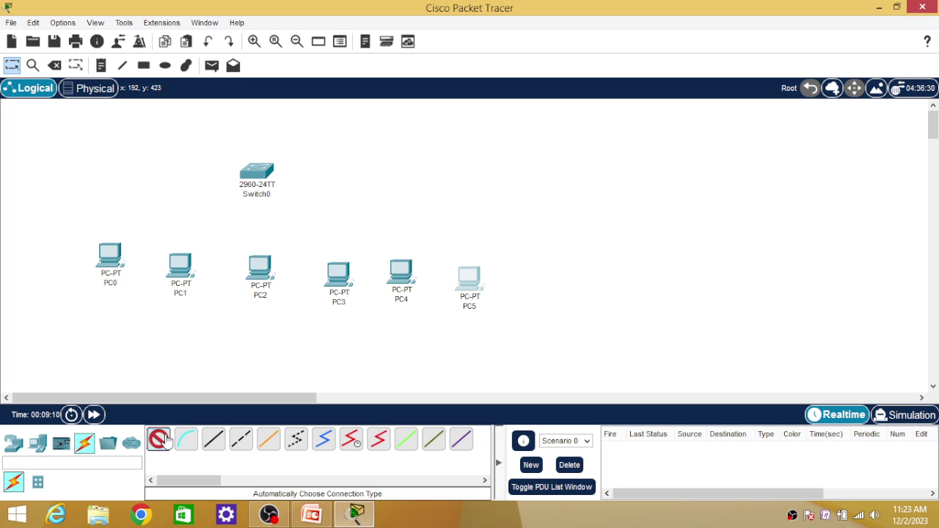
{"action": "left_click", "coordinate": [113, 256]}
{"action": "left_click", "coordinate": [253, 172]}
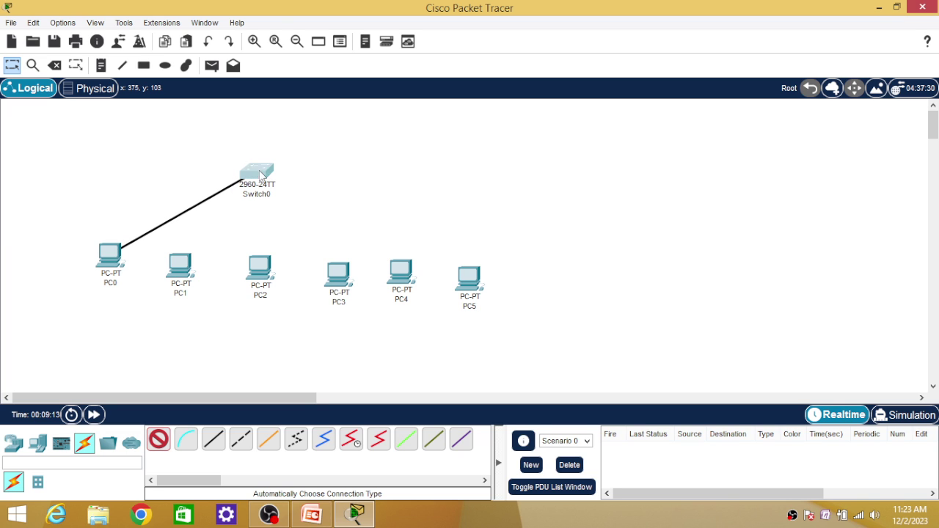
{"action": "left_click", "coordinate": [158, 439]}
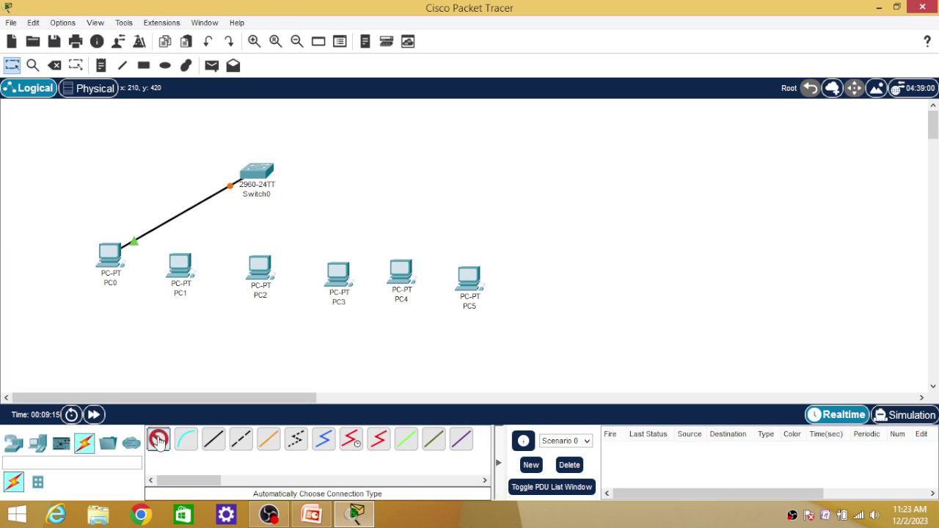
{"action": "left_click", "coordinate": [181, 273]}
{"action": "left_click", "coordinate": [252, 174]}
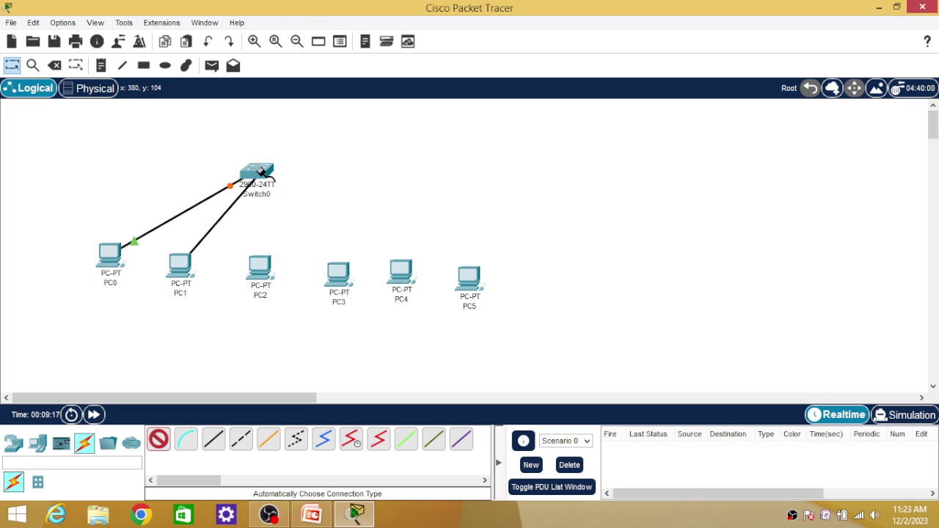
Cable Switch0 to PC2 and PC3 with the automatic connection type.
{"action": "left_click", "coordinate": [158, 440]}
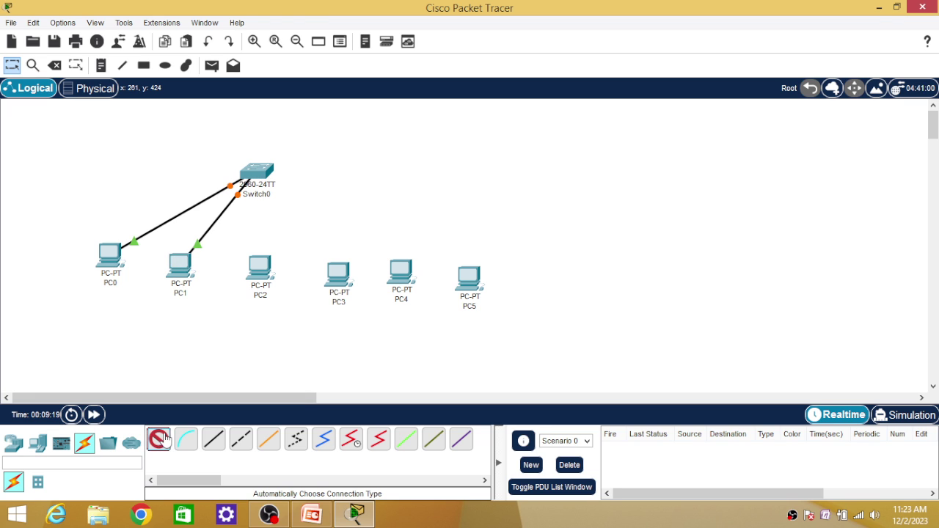
{"action": "left_click", "coordinate": [259, 171]}
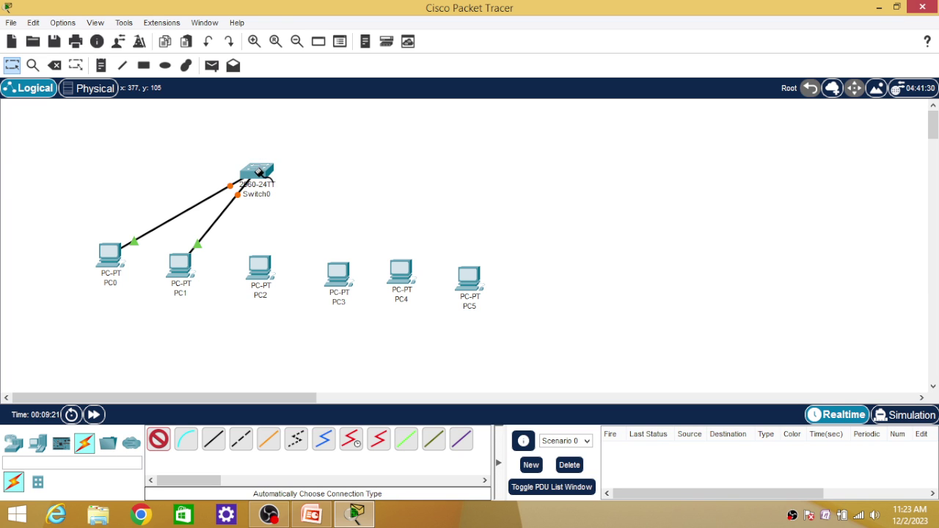
{"action": "left_click", "coordinate": [260, 270]}
{"action": "left_click", "coordinate": [159, 440]}
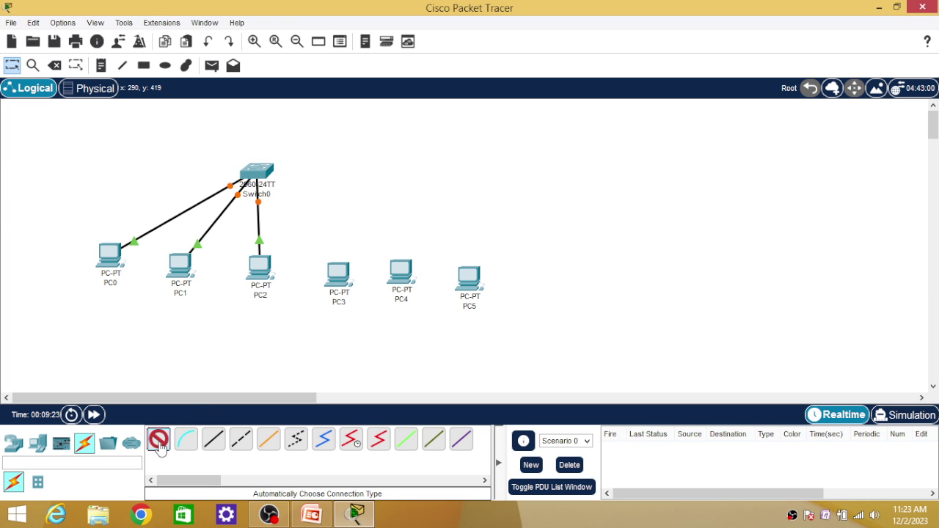
{"action": "left_click", "coordinate": [264, 176]}
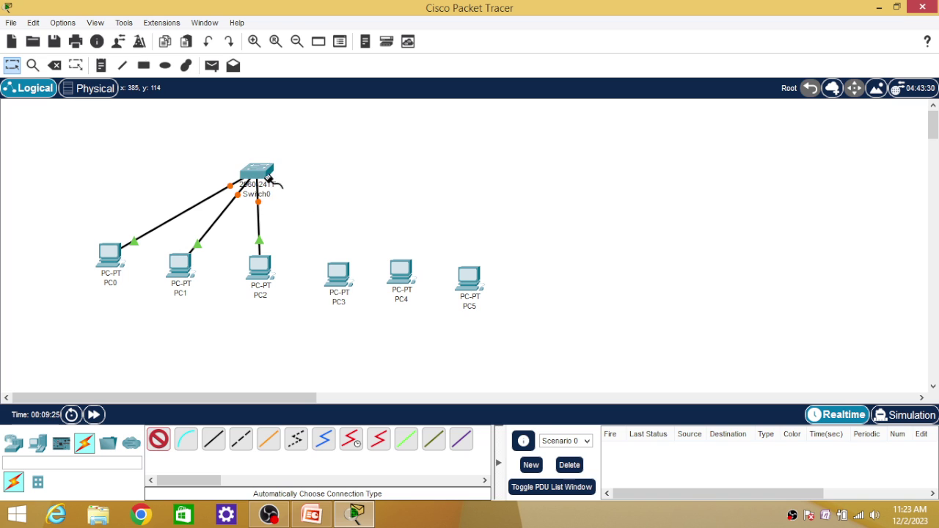
{"action": "left_click", "coordinate": [336, 272]}
Link Switch0 to the last two PCs, PC4 and PC5, with automatically chosen cables.
{"action": "left_click", "coordinate": [159, 440]}
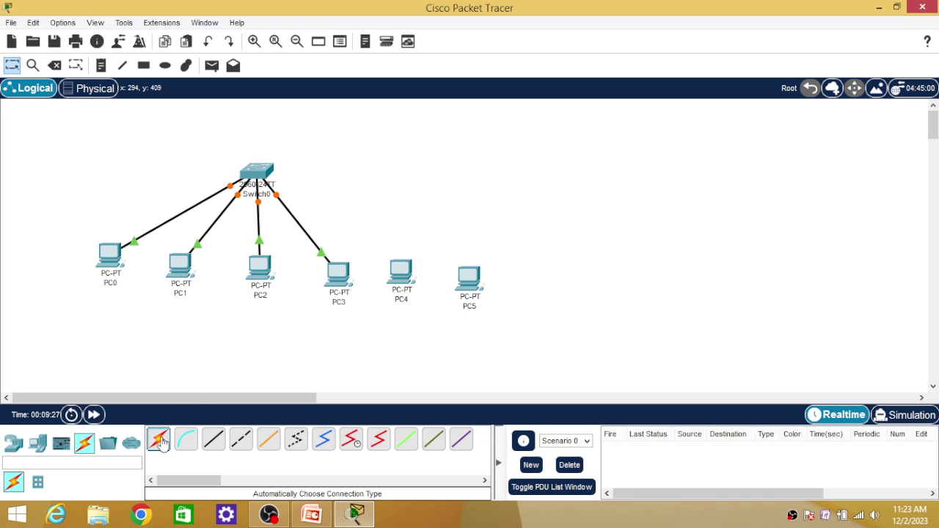
{"action": "left_click", "coordinate": [268, 171]}
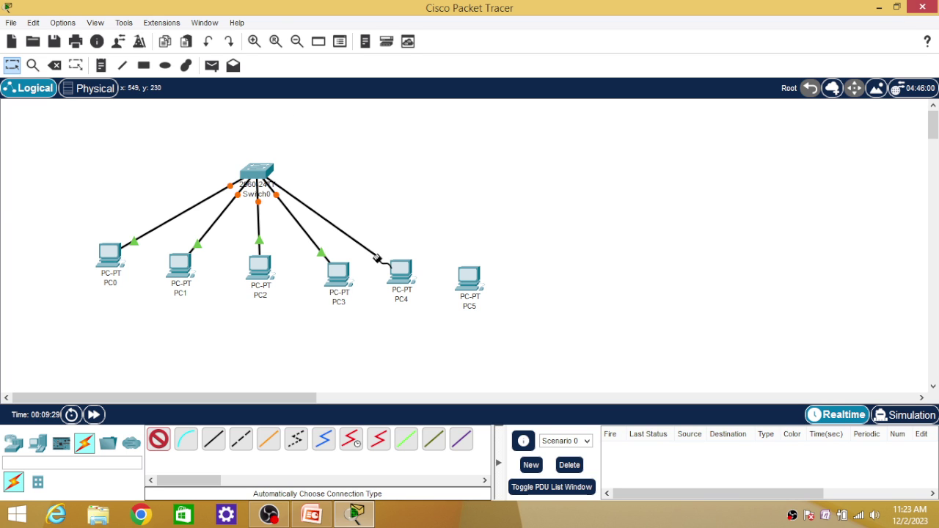
{"action": "left_click", "coordinate": [402, 273]}
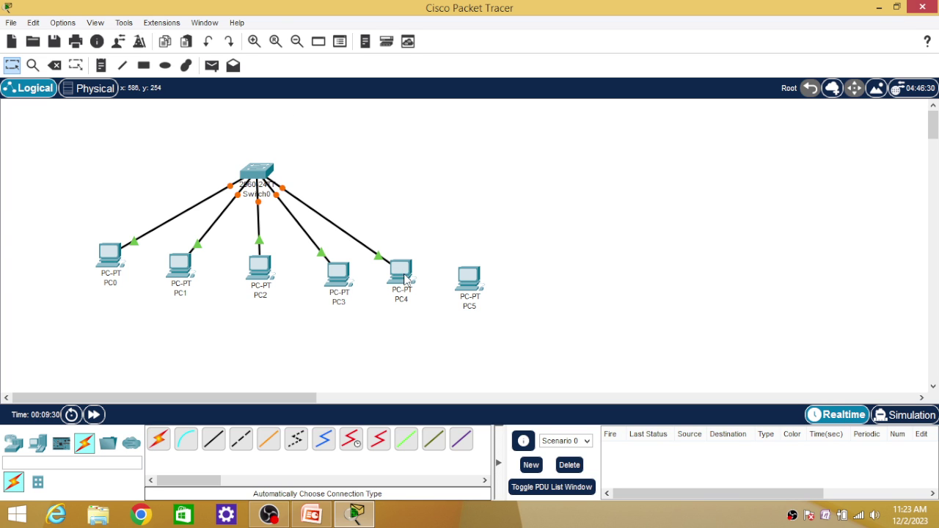
{"action": "left_click", "coordinate": [158, 439]}
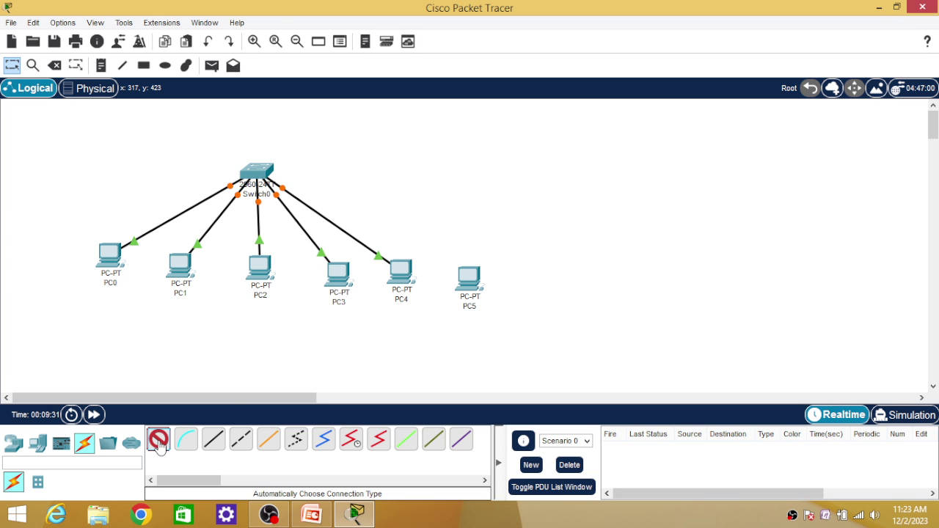
{"action": "left_click", "coordinate": [263, 170]}
{"action": "left_click", "coordinate": [466, 274]}
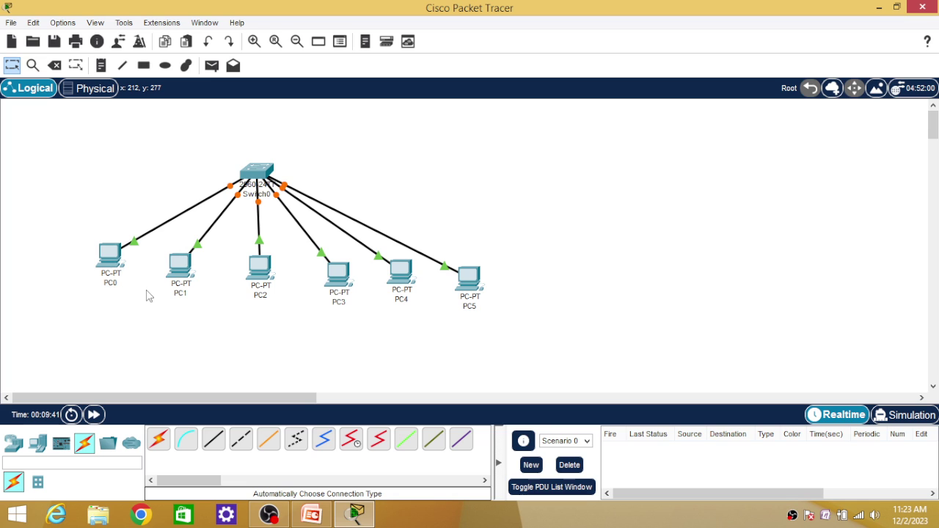
Rename the PC0 label as its IP address, 192.168.1.1.
{"action": "left_click", "coordinate": [116, 283]}
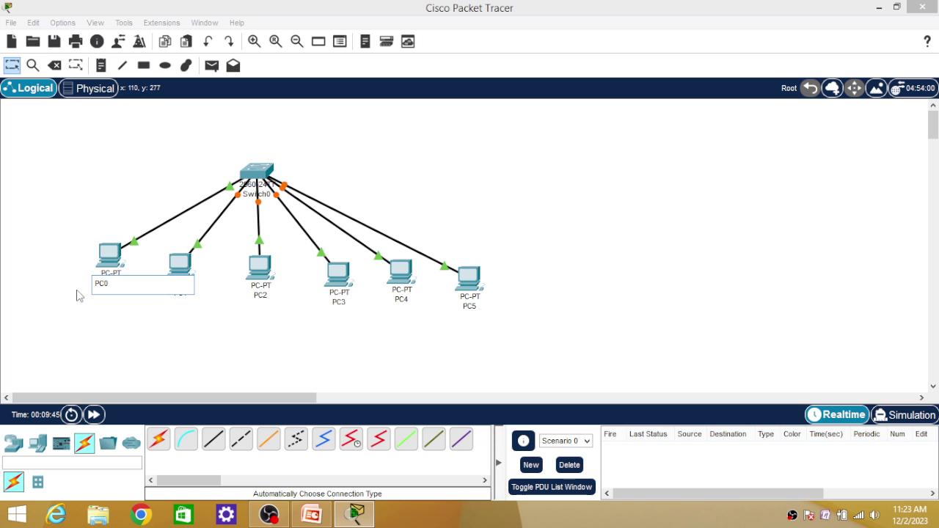
{"action": "type", "text": "192.168.1.1"}
{"action": "left_click", "coordinate": [173, 334]}
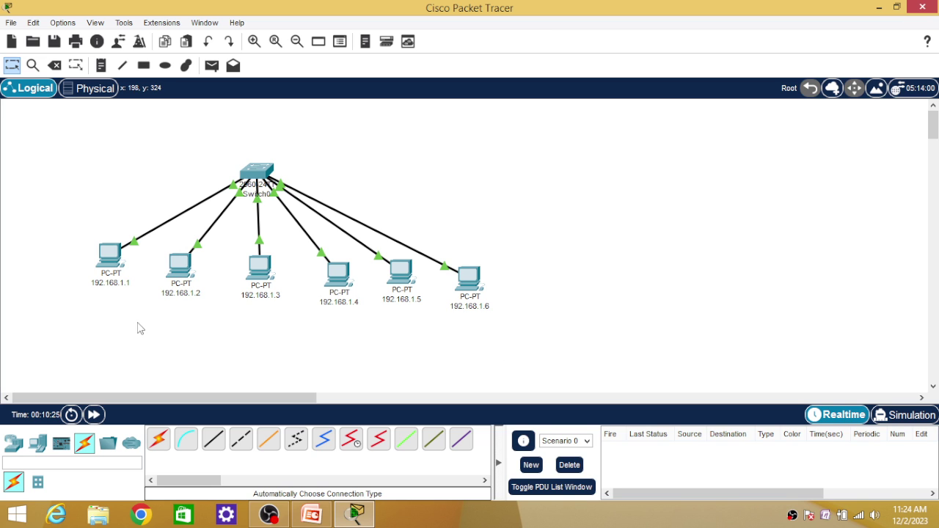
Send a simple PDU from the PC 192.168.1.1 to the PC 192.168.1.3.
{"action": "left_click", "coordinate": [212, 67]}
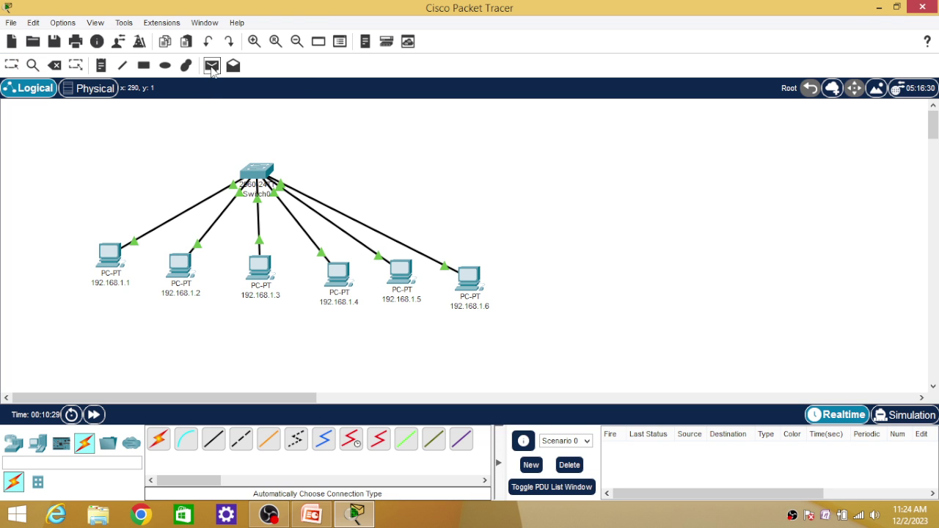
{"action": "left_click", "coordinate": [110, 261]}
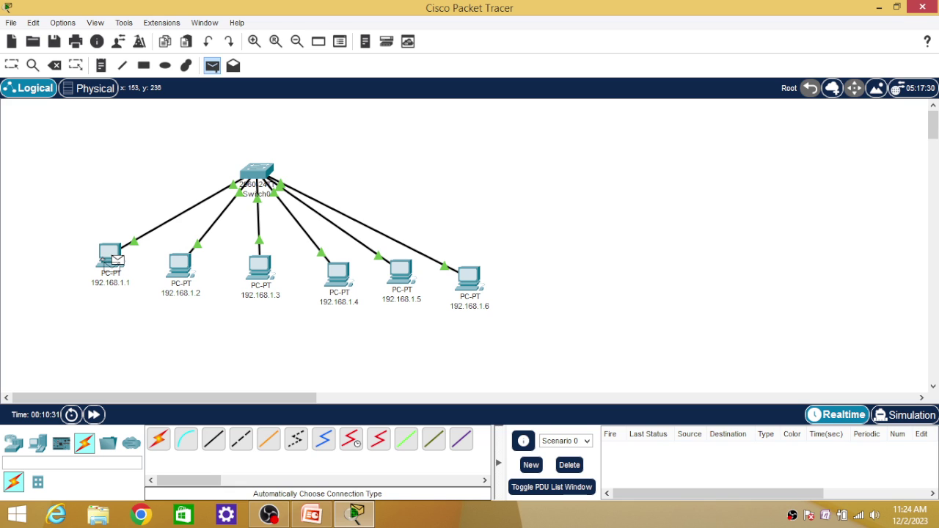
{"action": "left_click", "coordinate": [263, 274]}
Send a second simple PDU from the PC 192.168.1.6 to 192.168.1.1 and check its status in the PDU list.
{"action": "scroll", "coordinate": [477, 352], "scroll_direction": "up", "scroll_amount": 2}
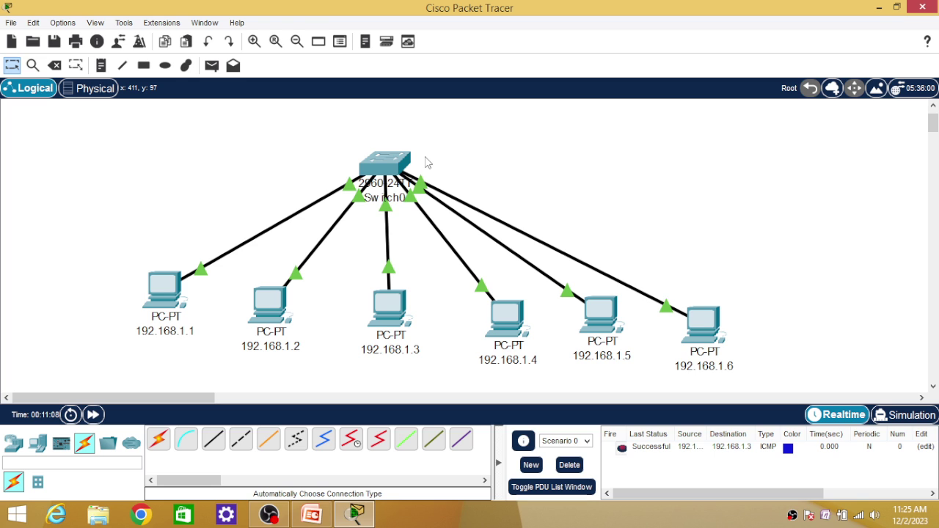
{"action": "left_click", "coordinate": [213, 65]}
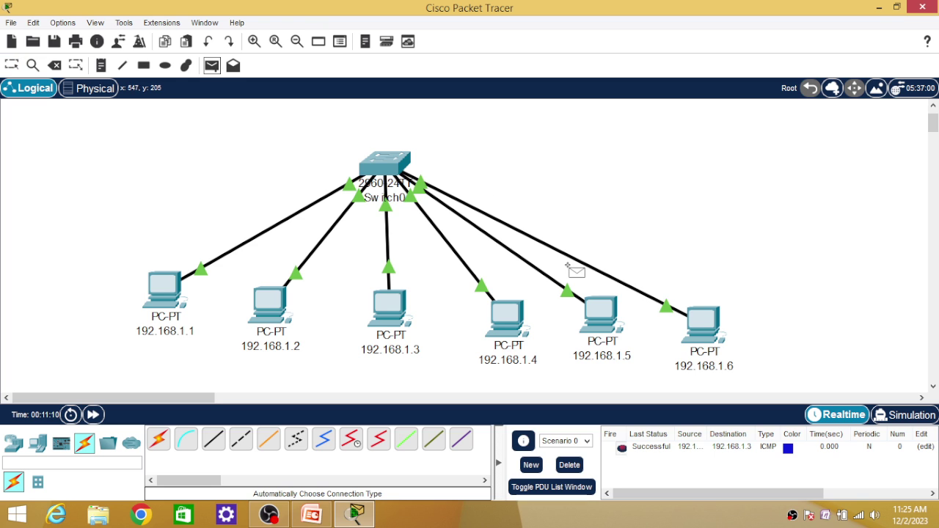
{"action": "left_click", "coordinate": [703, 324]}
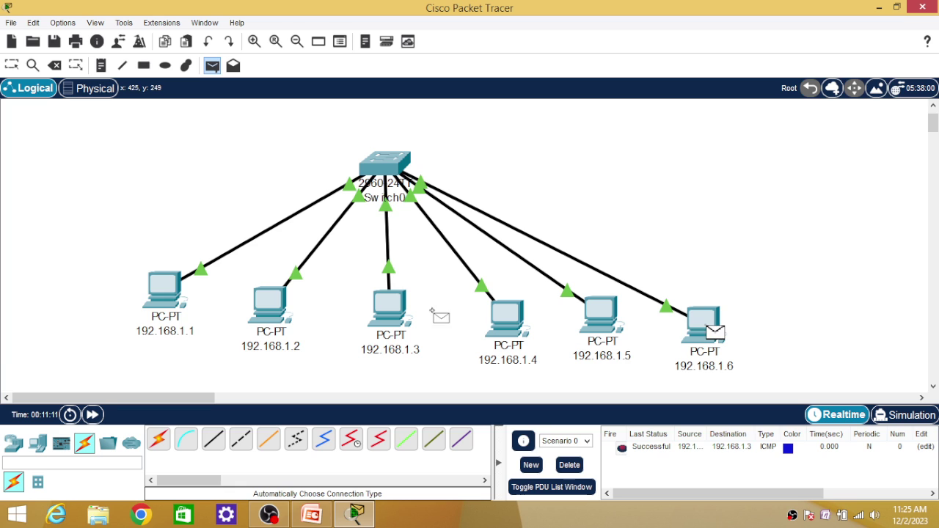
{"action": "left_click", "coordinate": [165, 297]}
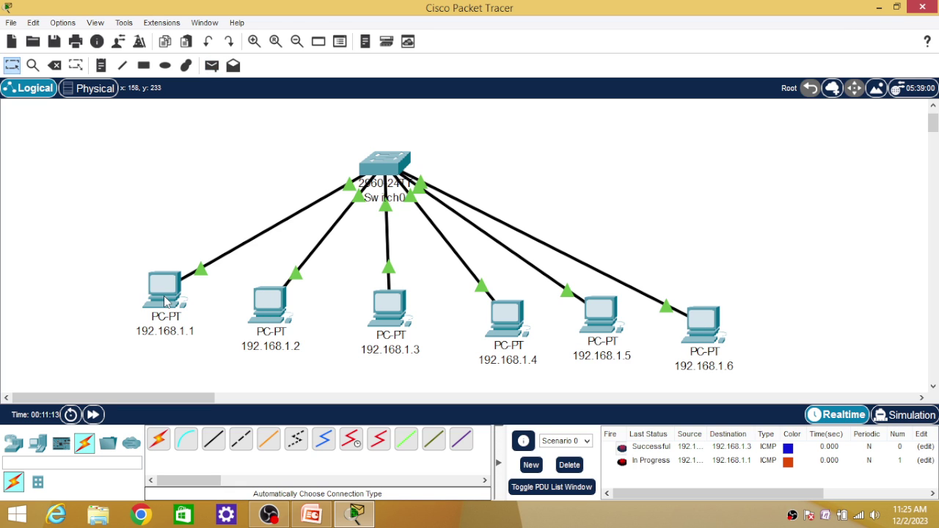
{"action": "left_click", "coordinate": [658, 462]}
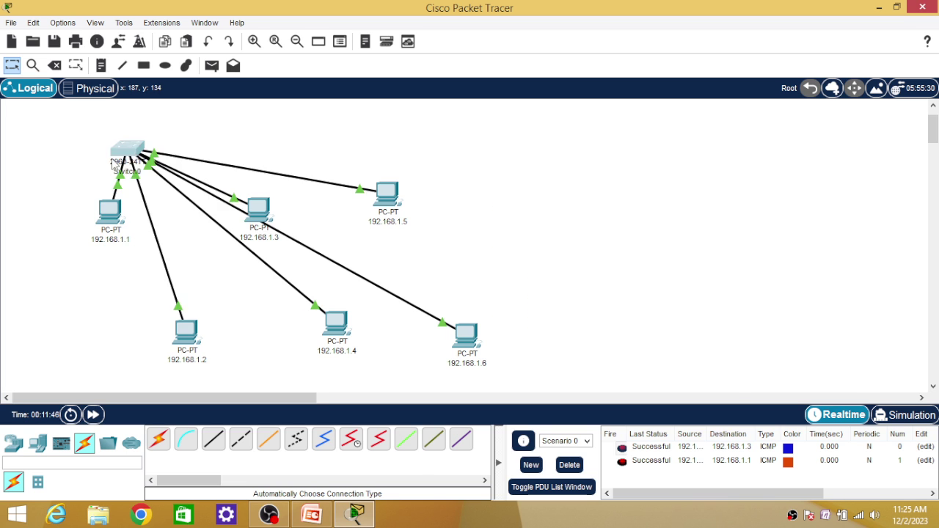
Move Switch0 to the left edge of the topology, arrange PCs 192.168.1.1, 192.168.1.3 and 192.168.1.5 in a column beside it, and move 192.168.1.2 farther right.
{"action": "left_click_drag", "start_coordinate": [125, 151], "coordinate": [34, 234]}
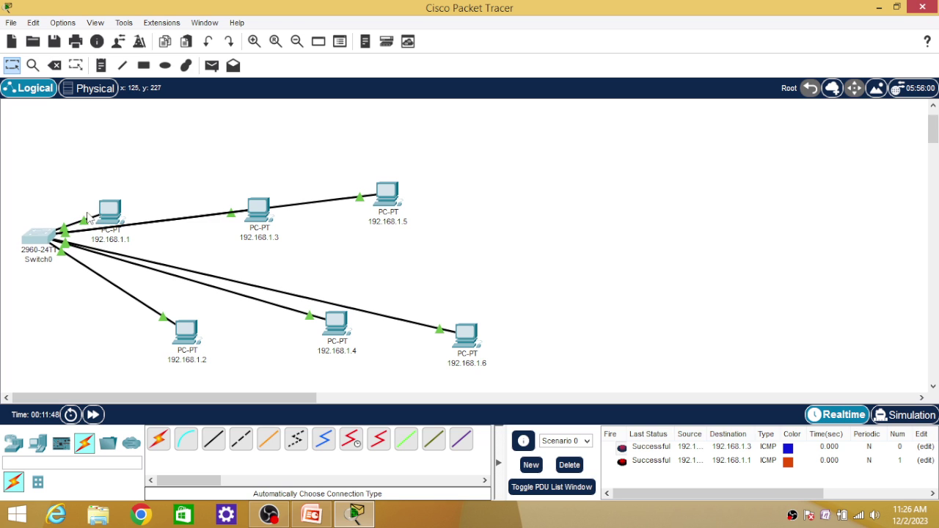
{"action": "left_click_drag", "start_coordinate": [108, 213], "coordinate": [182, 188]}
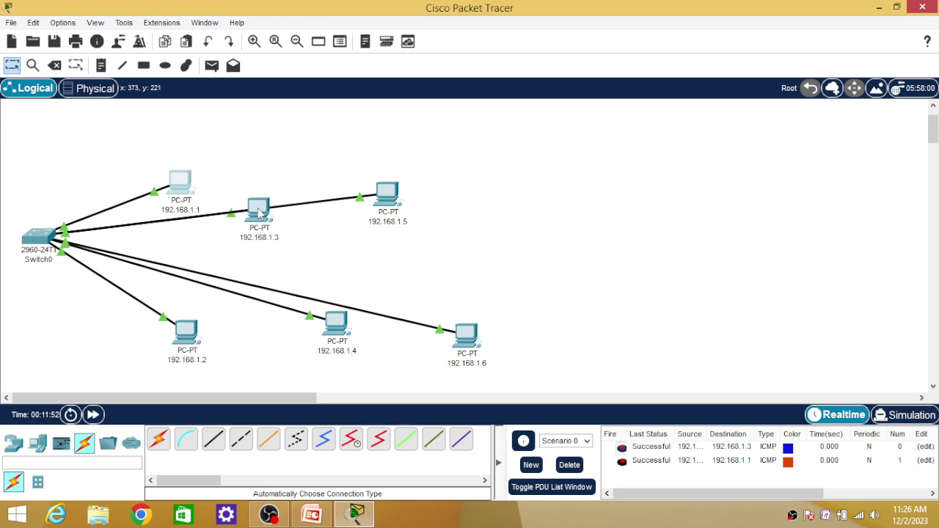
{"action": "left_click_drag", "start_coordinate": [259, 212], "coordinate": [190, 245]}
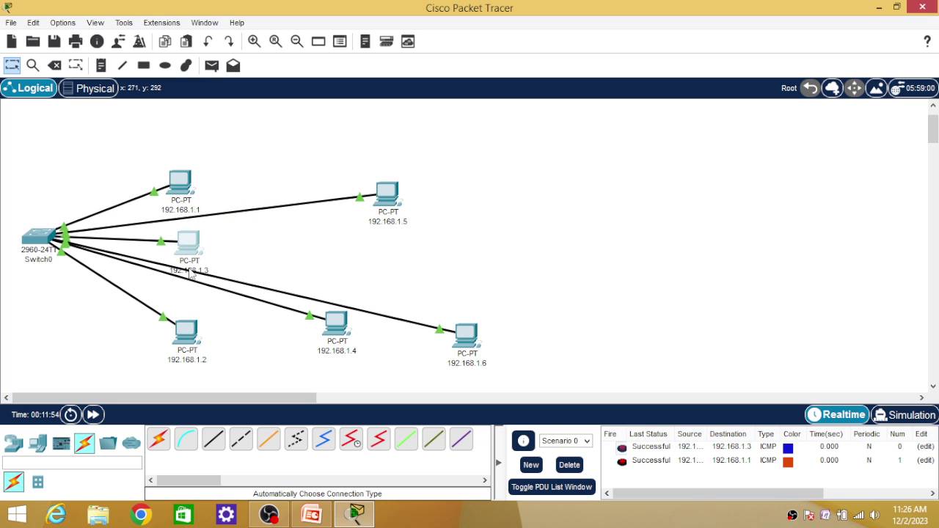
{"action": "left_click_drag", "start_coordinate": [190, 339], "coordinate": [418, 237]}
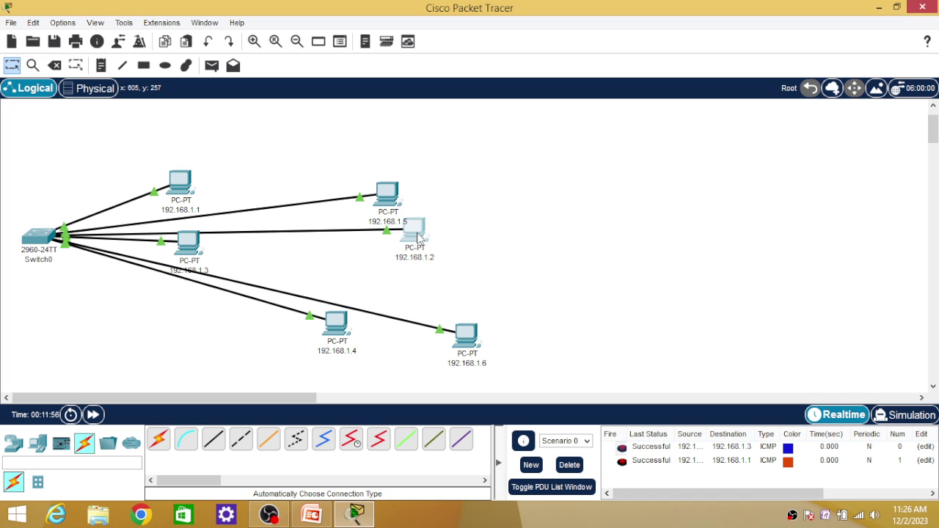
{"action": "left_click_drag", "start_coordinate": [393, 203], "coordinate": [184, 320]}
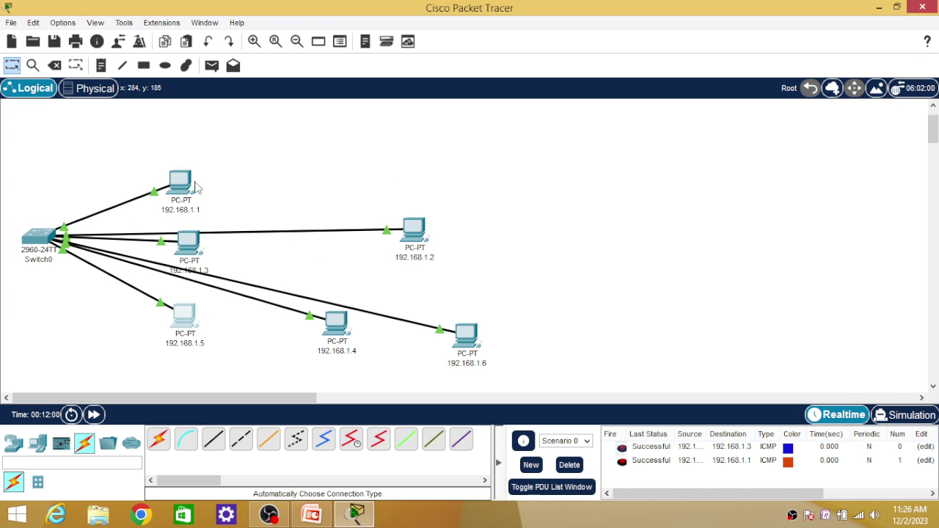
{"action": "left_click_drag", "start_coordinate": [186, 180], "coordinate": [207, 163]}
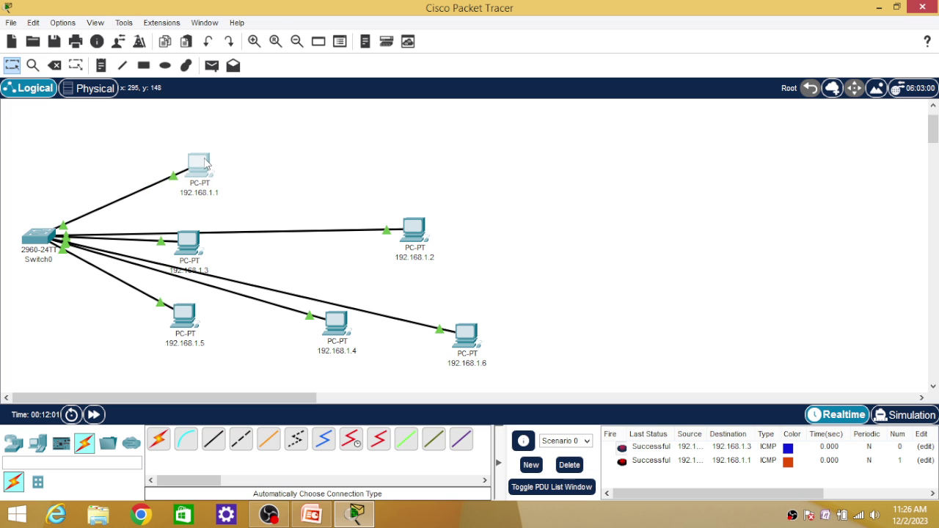
{"action": "left_click", "coordinate": [191, 250]}
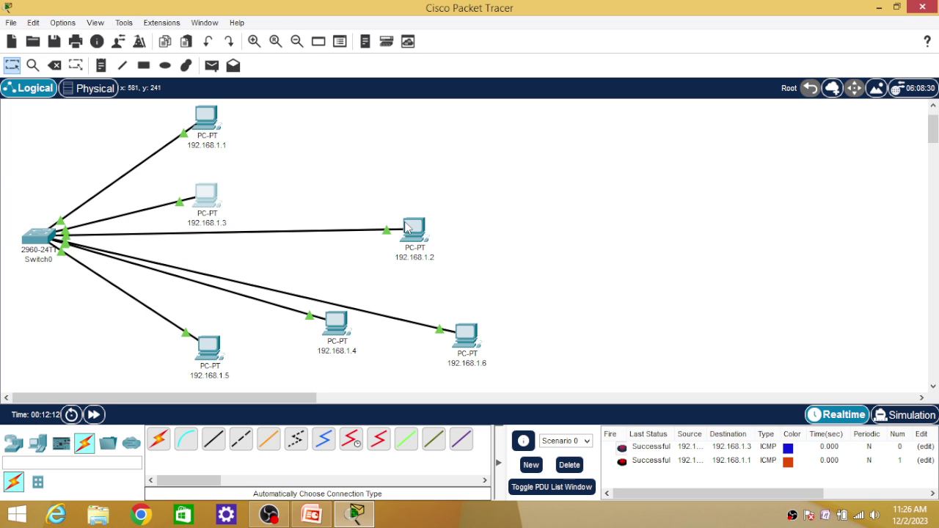
Arrange PCs 192.168.1.2, 192.168.1.4 and 192.168.1.6 in a second column to the right of the first.
{"action": "left_click_drag", "start_coordinate": [413, 232], "coordinate": [381, 123]}
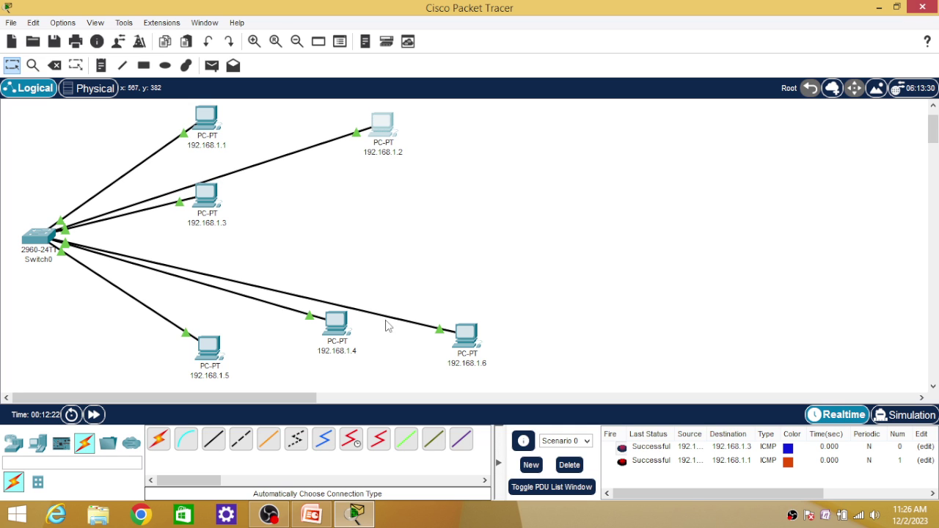
{"action": "left_click_drag", "start_coordinate": [338, 325], "coordinate": [387, 227]}
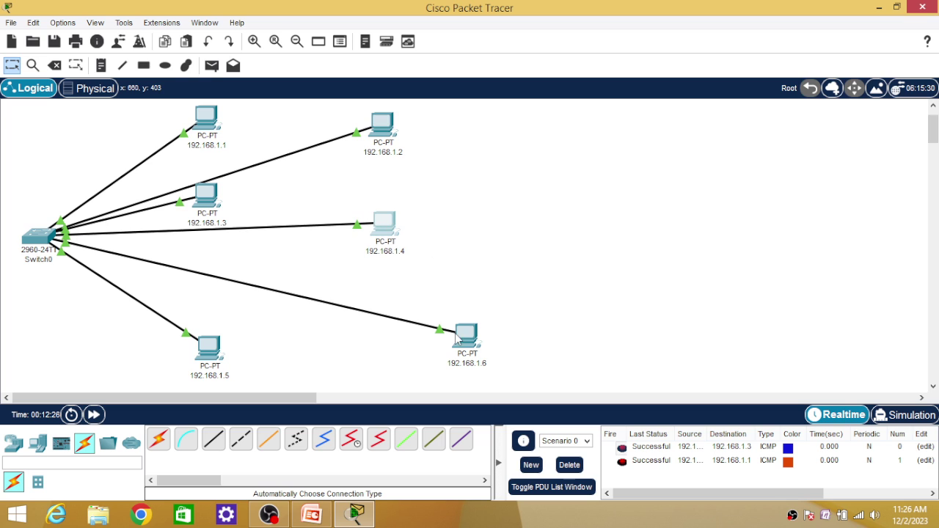
{"action": "left_click_drag", "start_coordinate": [463, 338], "coordinate": [385, 310]}
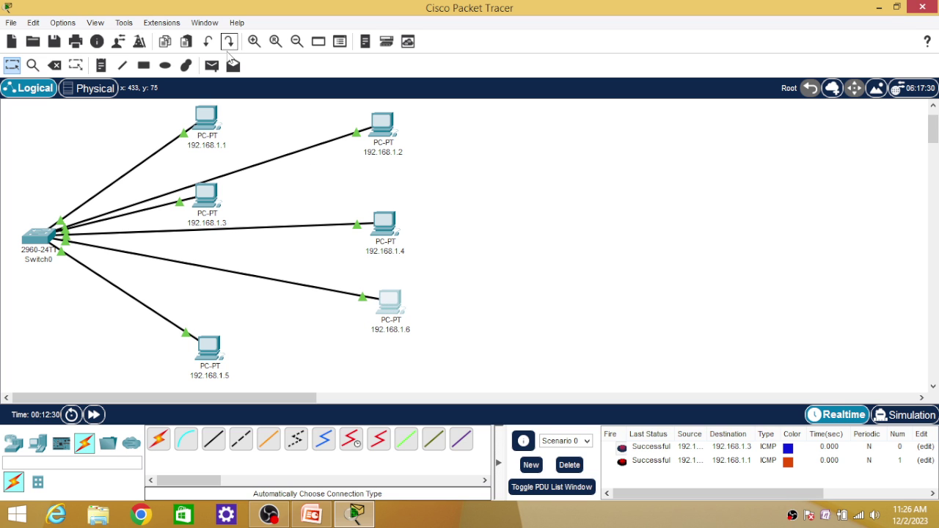
Draw a green filled ellipse over PCs 192.168.1.1, 192.168.1.3 and 192.168.1.5, and a yellow (#ffff00) one over 192.168.1.2, 192.168.1.4 and 192.168.1.6.
{"action": "left_click", "coordinate": [167, 66]}
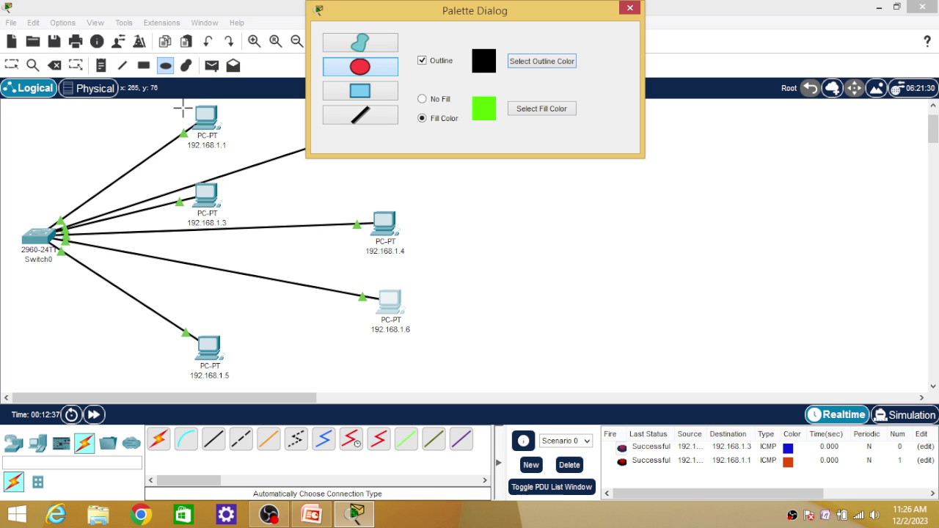
{"action": "left_click_drag", "start_coordinate": [183, 108], "coordinate": [242, 378]}
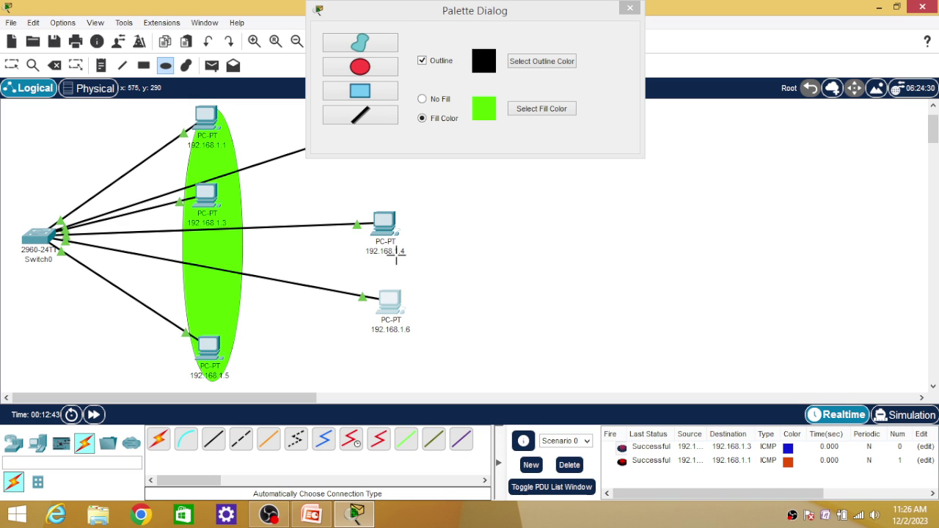
{"action": "left_click", "coordinate": [548, 110]}
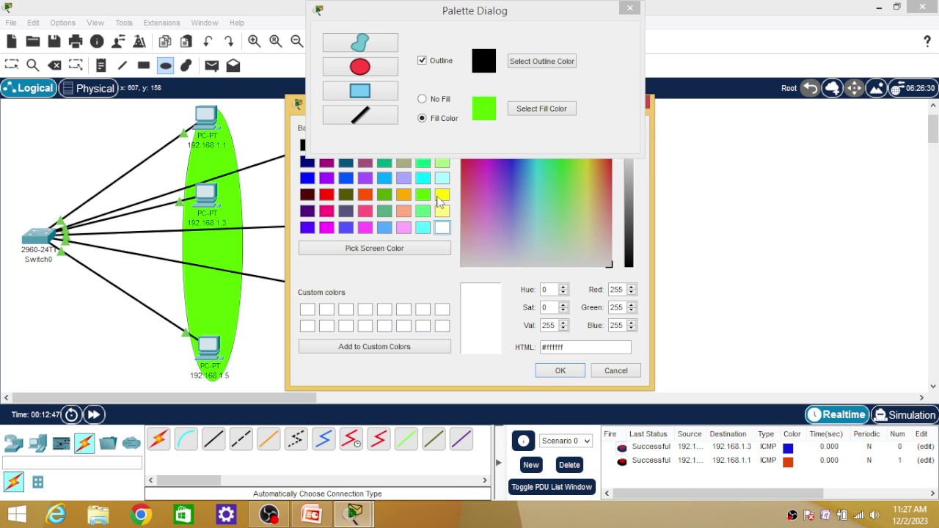
{"action": "left_click", "coordinate": [442, 193]}
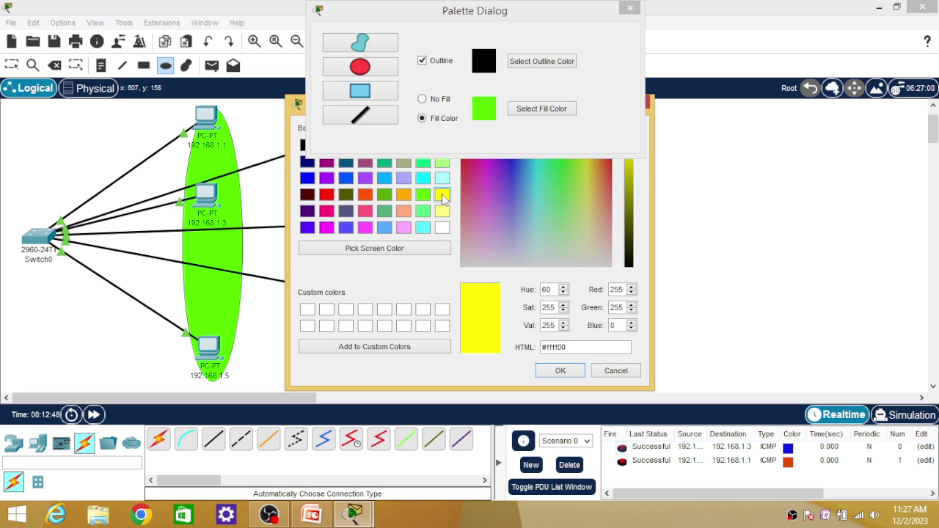
{"action": "left_click", "coordinate": [558, 369]}
{"action": "left_click_drag", "start_coordinate": [510, 16], "coordinate": [738, 43]}
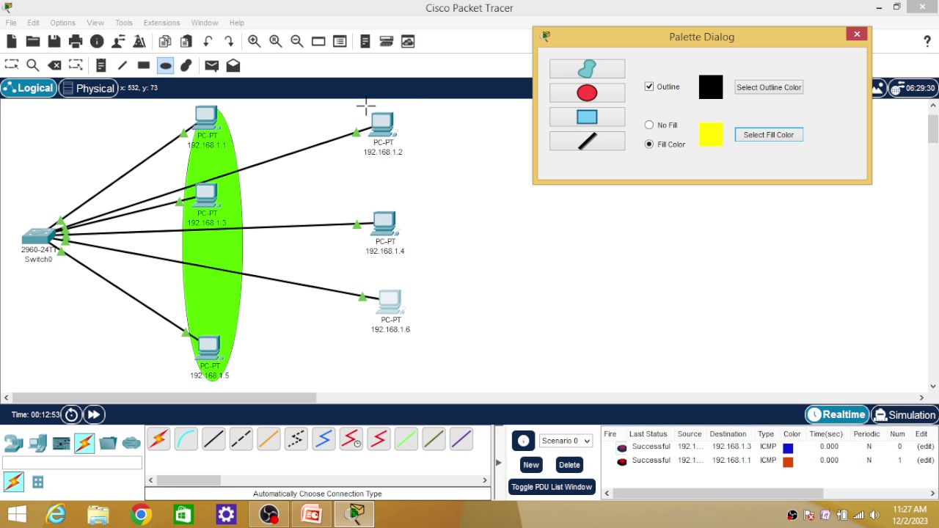
{"action": "mouse_move", "coordinate": [360, 106]}
{"action": "left_mouse_down"}
{"action": "mouse_move", "coordinate": [387, 283]}
{"action": "mouse_move", "coordinate": [417, 341]}
{"action": "left_mouse_up"}
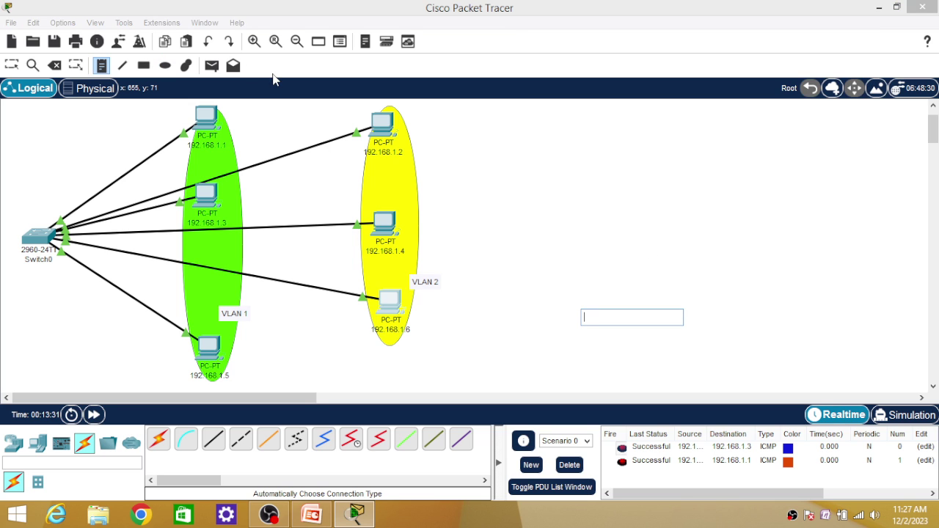
{"action": "left_click", "coordinate": [12, 65]}
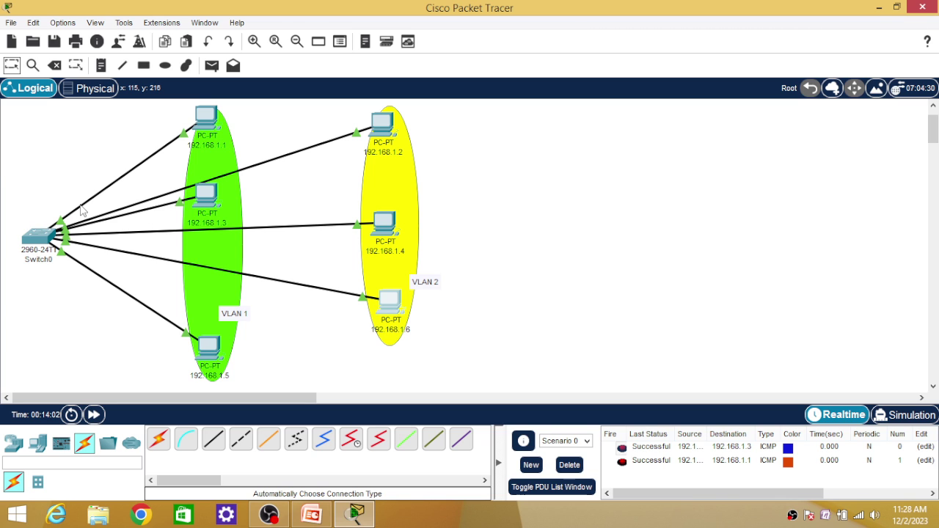
Add VLAN number 2 with the name VLAN1 to Switch0's VLAN database.
{"action": "mouse_move", "coordinate": [82, 211]}
{"action": "left_click", "coordinate": [48, 236]}
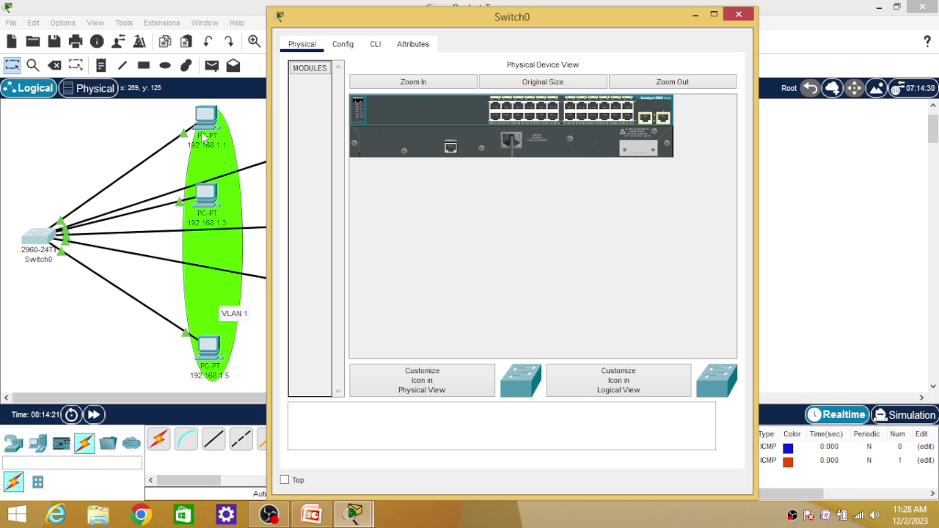
{"action": "left_click", "coordinate": [351, 49]}
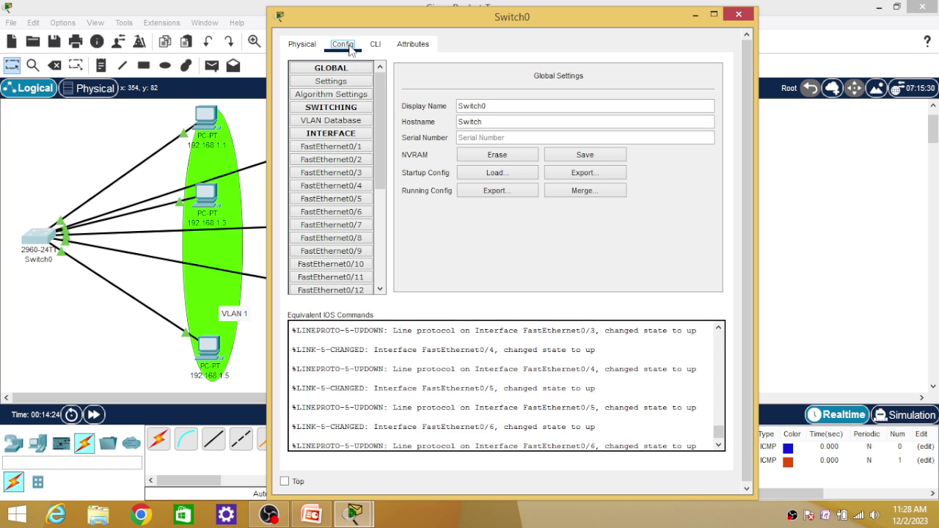
{"action": "left_click", "coordinate": [341, 123]}
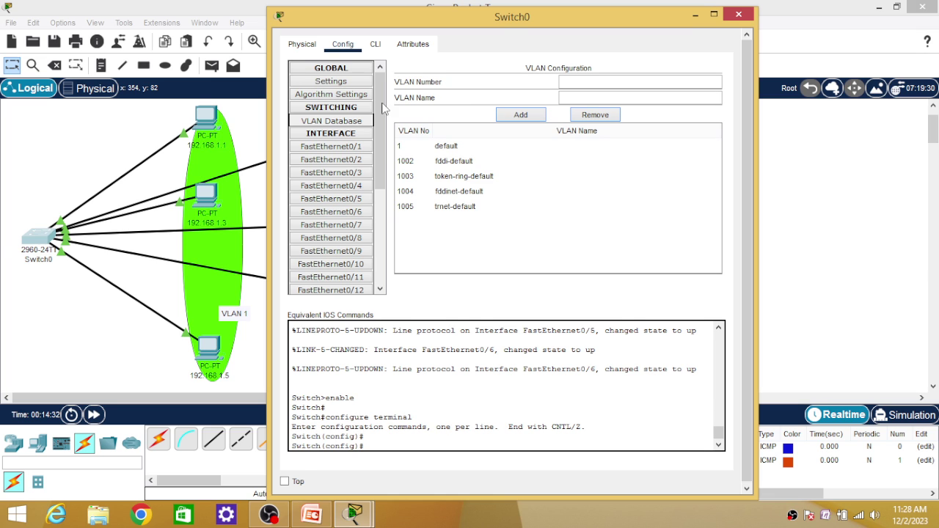
{"action": "left_click", "coordinate": [580, 81]}
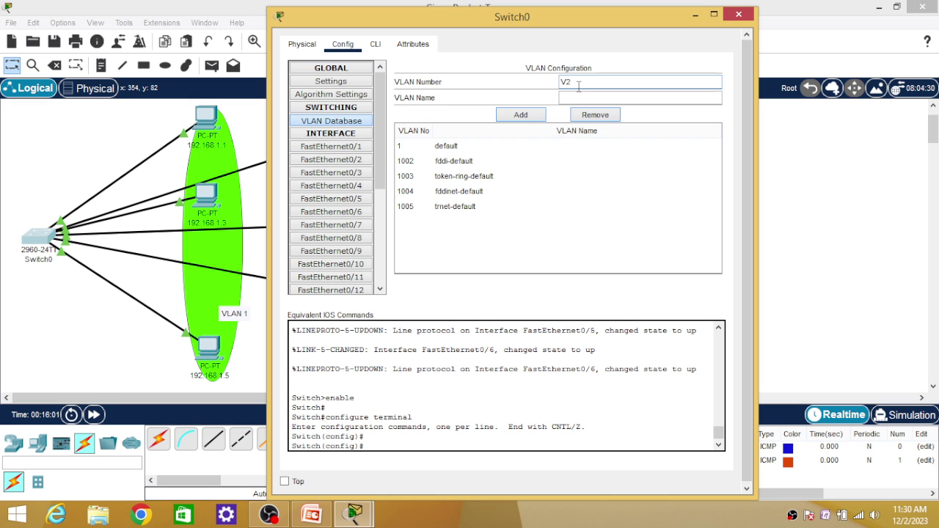
{"action": "double_click", "coordinate": [564, 82]}
{"action": "type", "text": "2"}
{"action": "left_click", "coordinate": [568, 96]}
{"action": "type", "text": "VLAN1"}
{"action": "left_click", "coordinate": [524, 117]}
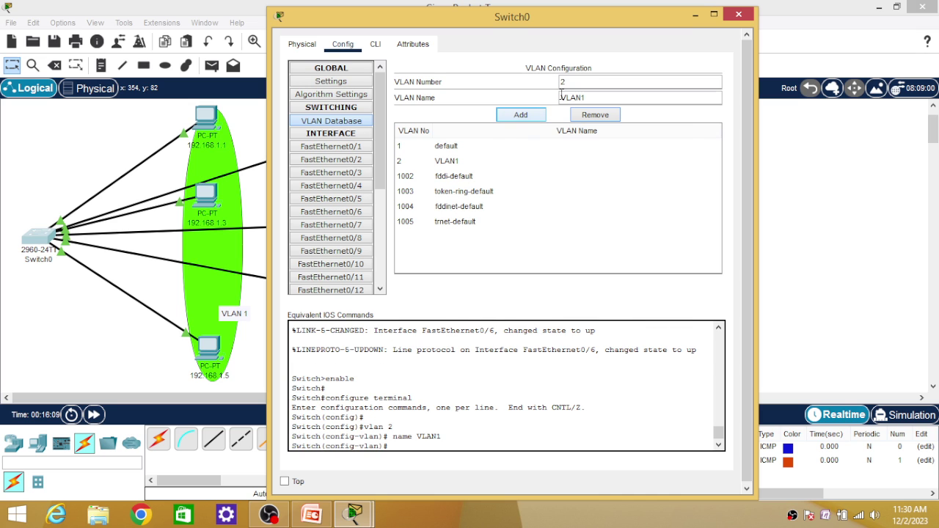
Add VLAN number 3 with the name VLAN2 to Switch0's VLAN database.
{"action": "left_click_drag", "start_coordinate": [570, 84], "coordinate": [561, 82]}
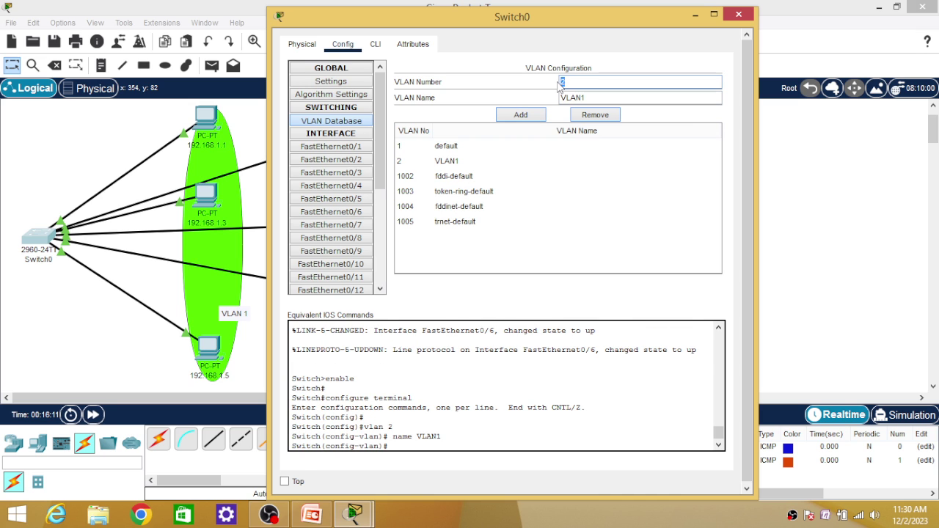
{"action": "type", "text": "3"}
{"action": "left_click", "coordinate": [591, 96]}
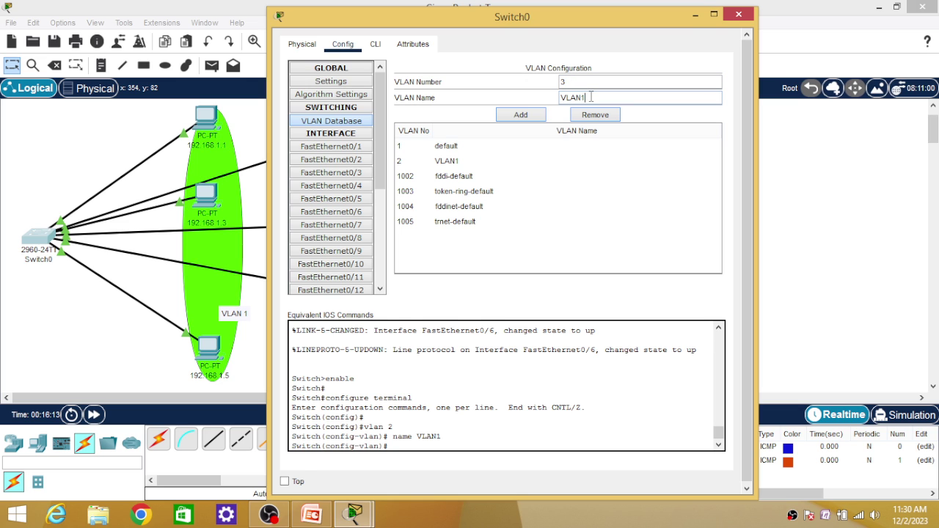
{"action": "key", "text": "BackSpace"}
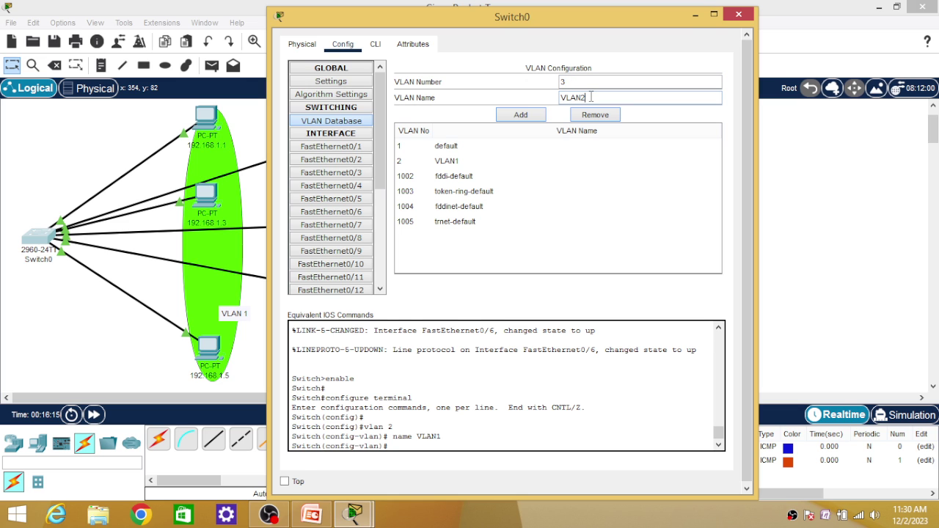
{"action": "left_click", "coordinate": [535, 117]}
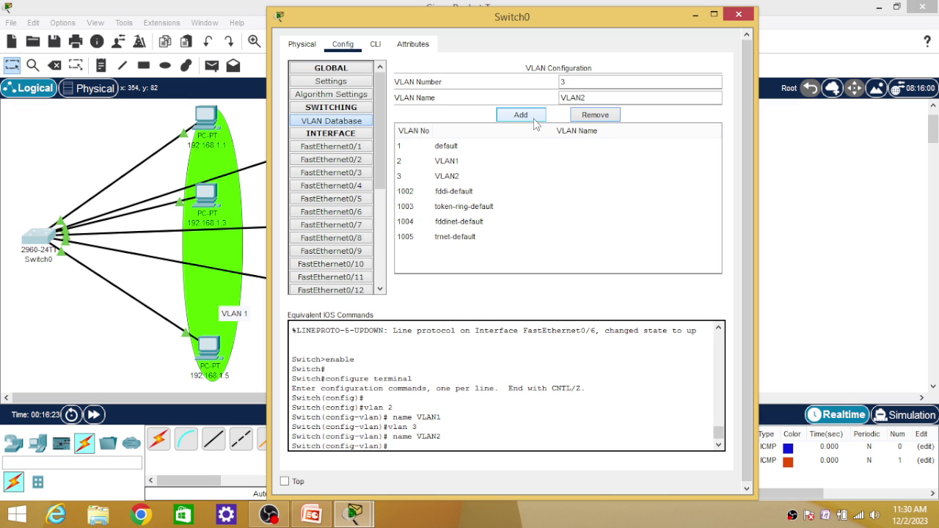
Assign Switch0's FastEthernet0/1 access port to VLAN 2 (VLAN1) and close the switch configuration.
{"action": "left_click", "coordinate": [354, 148]}
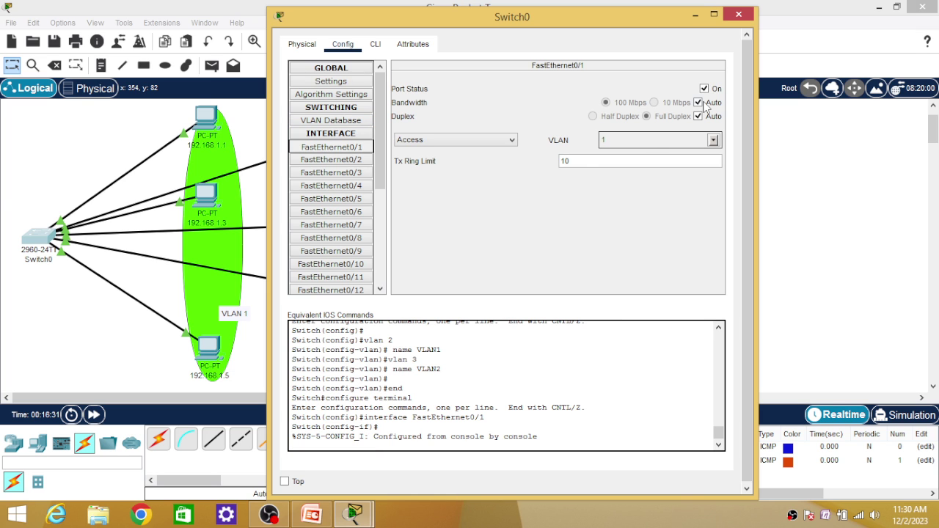
{"action": "left_click", "coordinate": [712, 142]}
{"action": "left_click", "coordinate": [712, 142]}
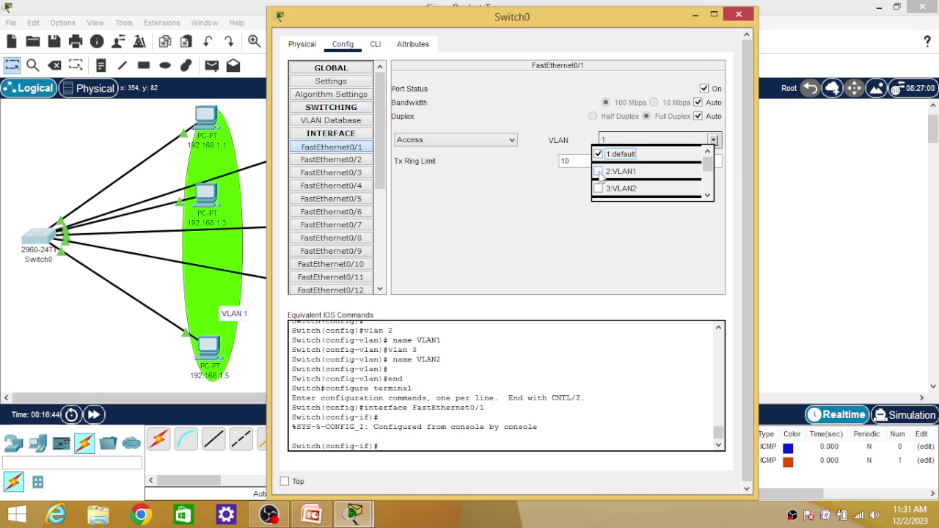
{"action": "left_click", "coordinate": [598, 172]}
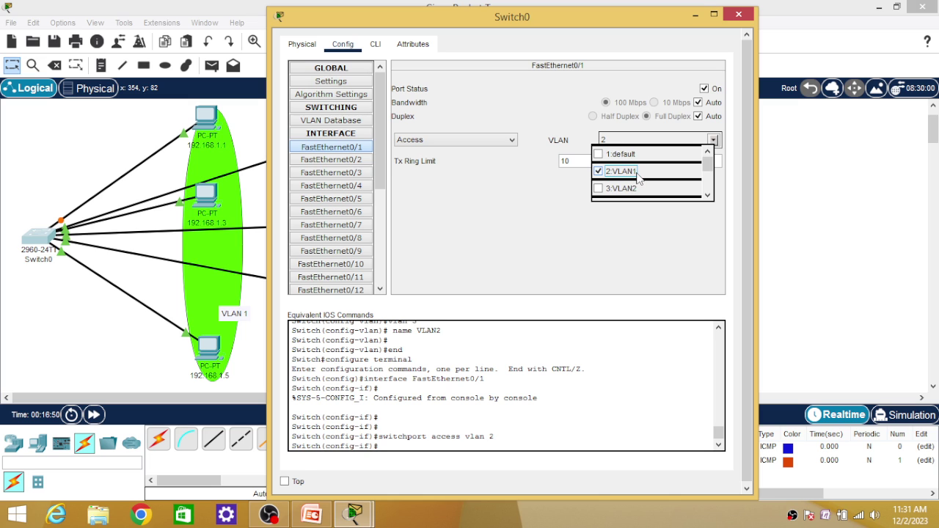
{"action": "left_click", "coordinate": [606, 238]}
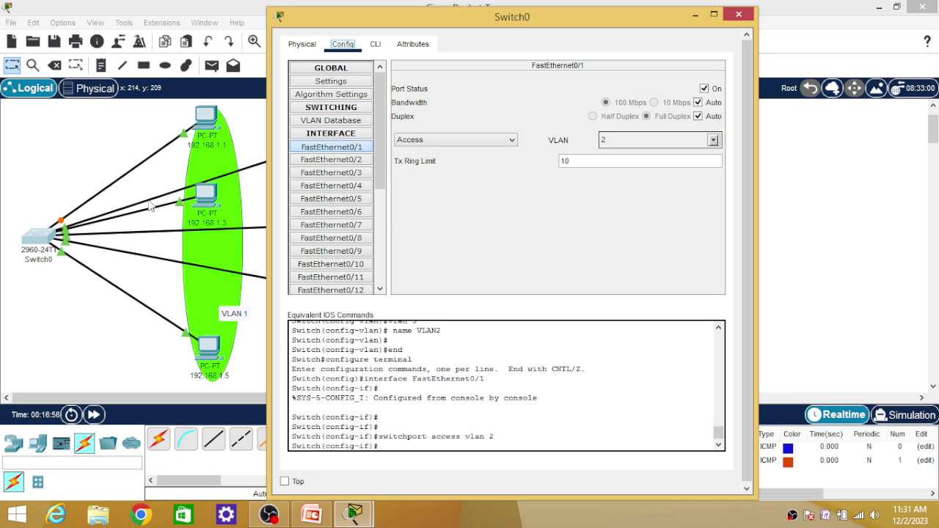
{"action": "left_click", "coordinate": [738, 15]}
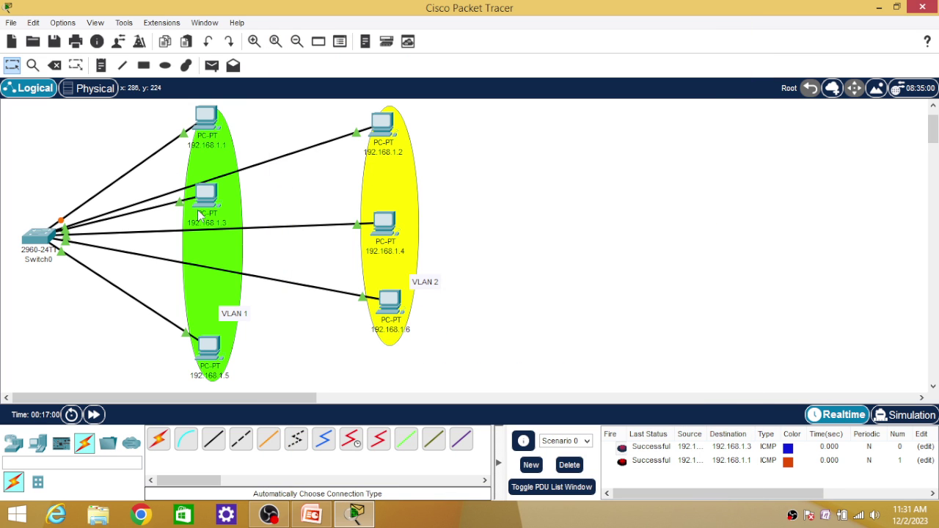
Check the port labels on the topology links, and assign Switch0's FastEthernet0/3 access port to VLAN 2 (VLAN1).
{"action": "mouse_move", "coordinate": [147, 216]}
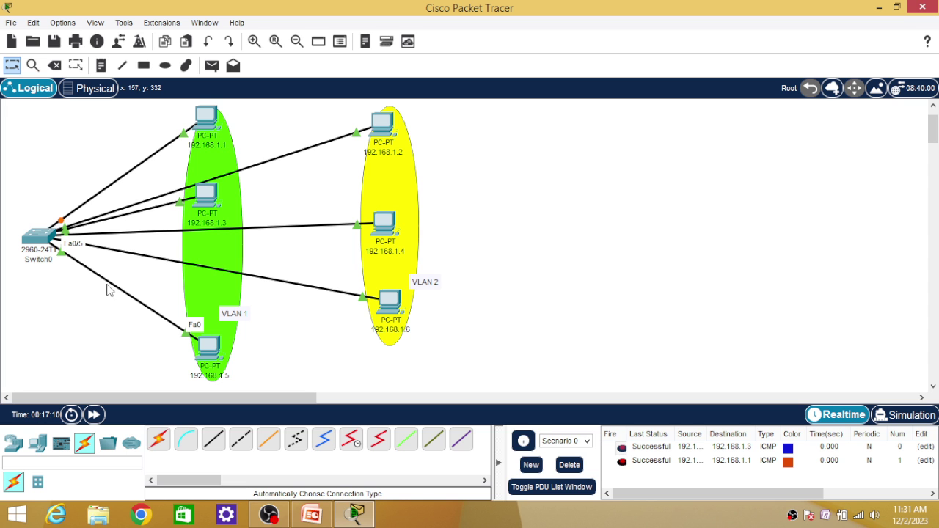
{"action": "left_click", "coordinate": [41, 240]}
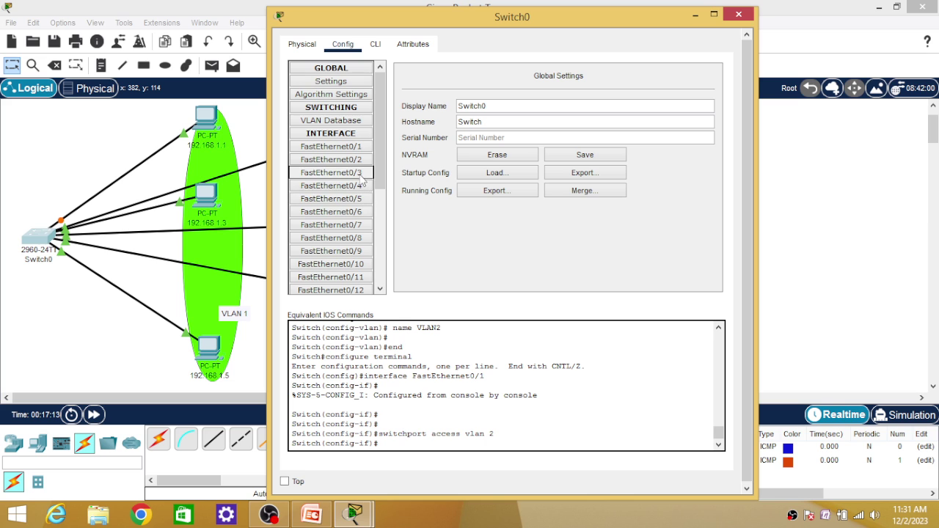
{"action": "left_click", "coordinate": [362, 174]}
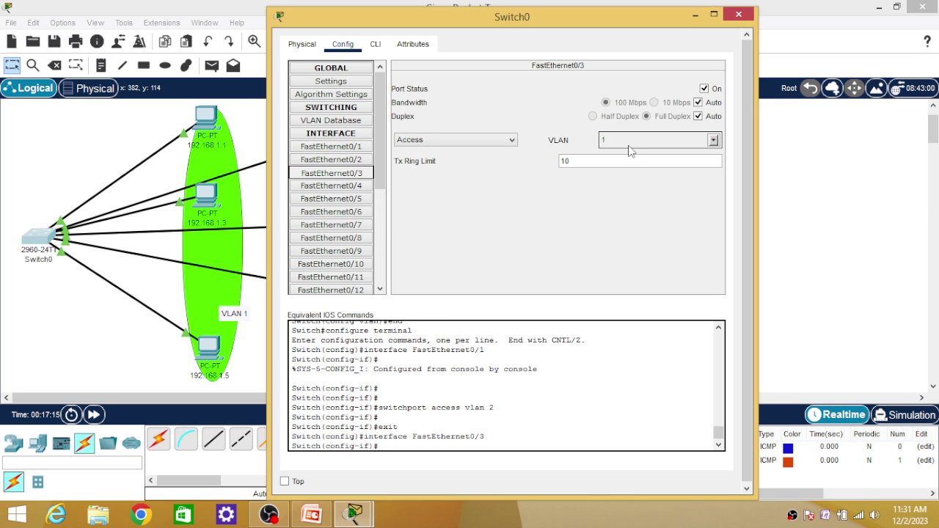
{"action": "left_click", "coordinate": [713, 140]}
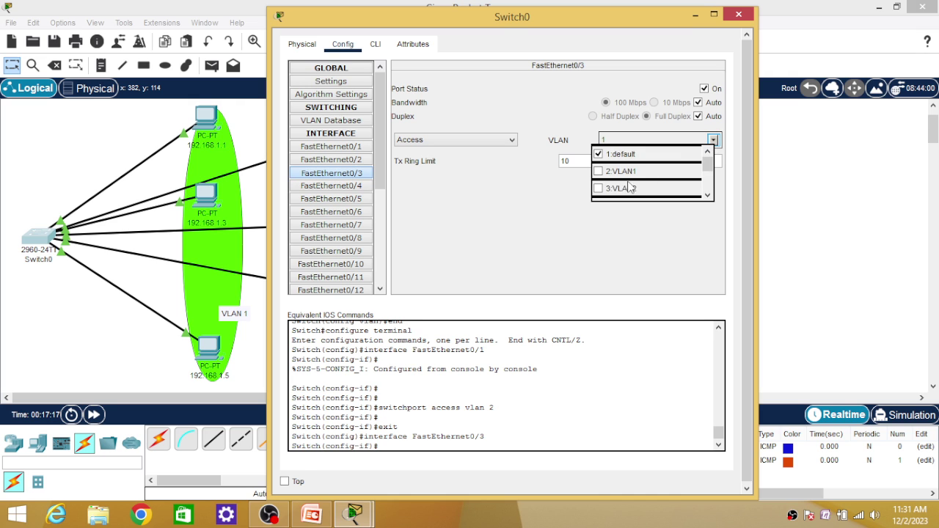
{"action": "left_click", "coordinate": [598, 171]}
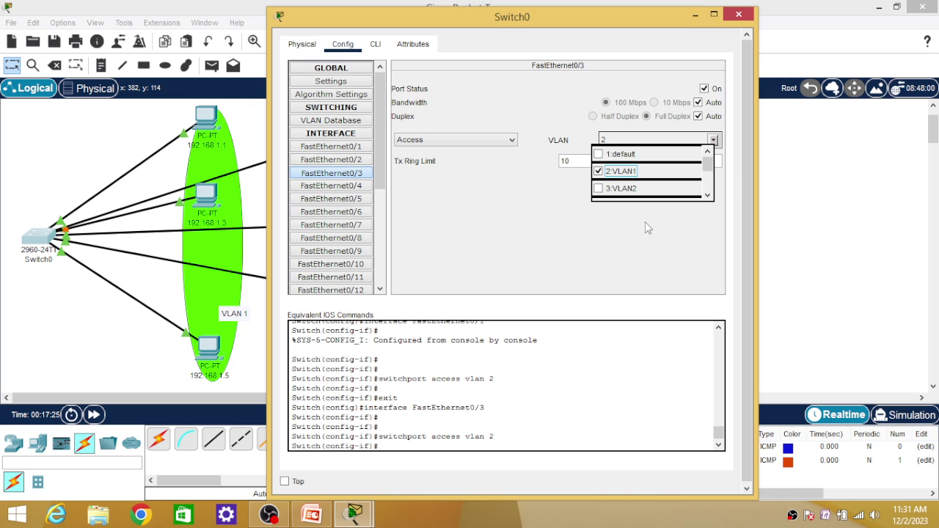
{"action": "left_click", "coordinate": [645, 222]}
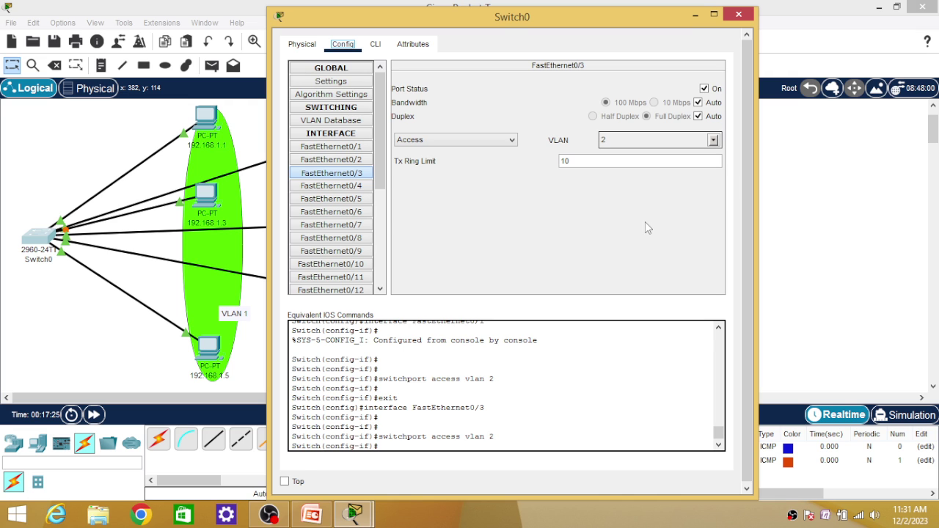
Assign Switch0's FastEthernet0/5 access port to VLAN 2 (VLAN1) and close the switch configuration.
{"action": "left_click", "coordinate": [358, 200]}
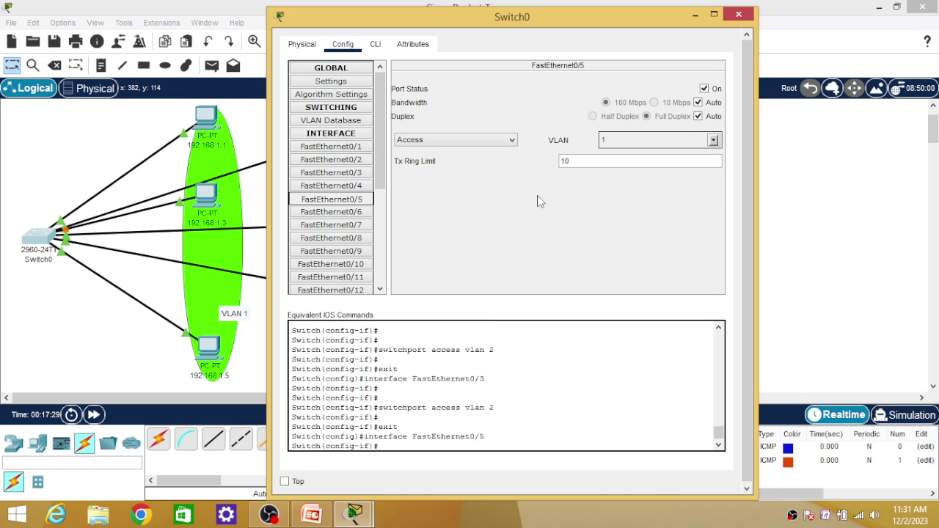
{"action": "left_click", "coordinate": [713, 140]}
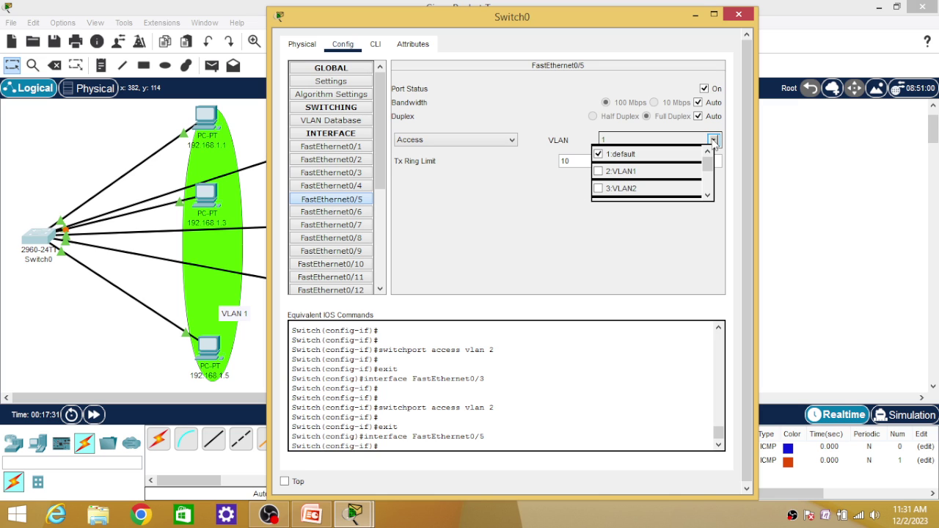
{"action": "left_click", "coordinate": [600, 173]}
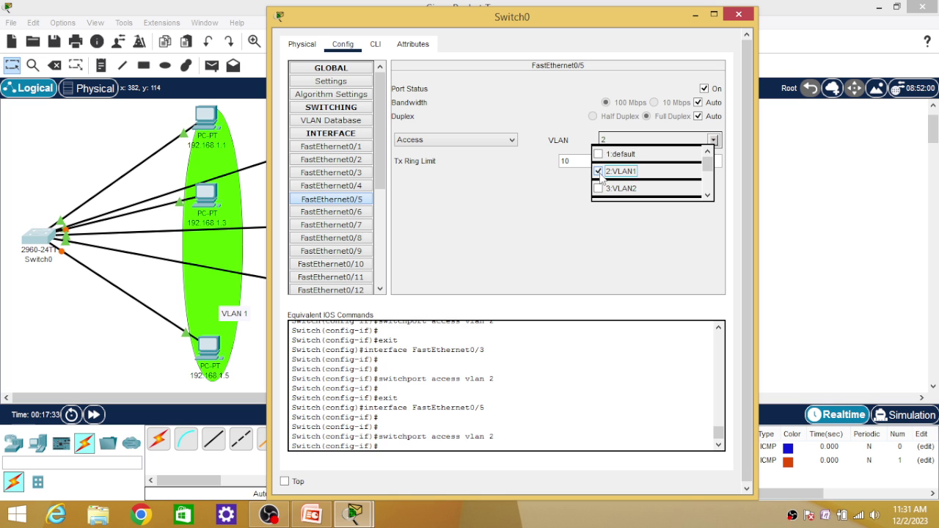
{"action": "left_click", "coordinate": [601, 233]}
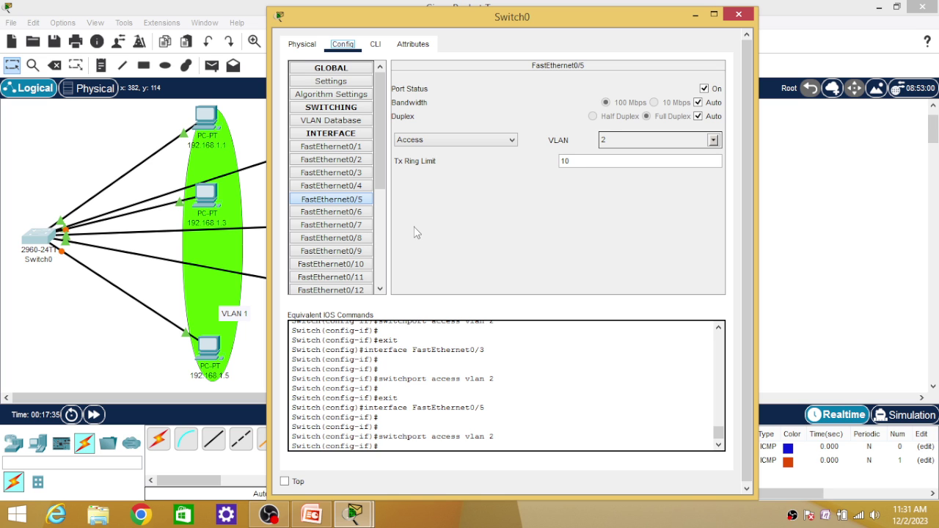
{"action": "left_click", "coordinate": [738, 14]}
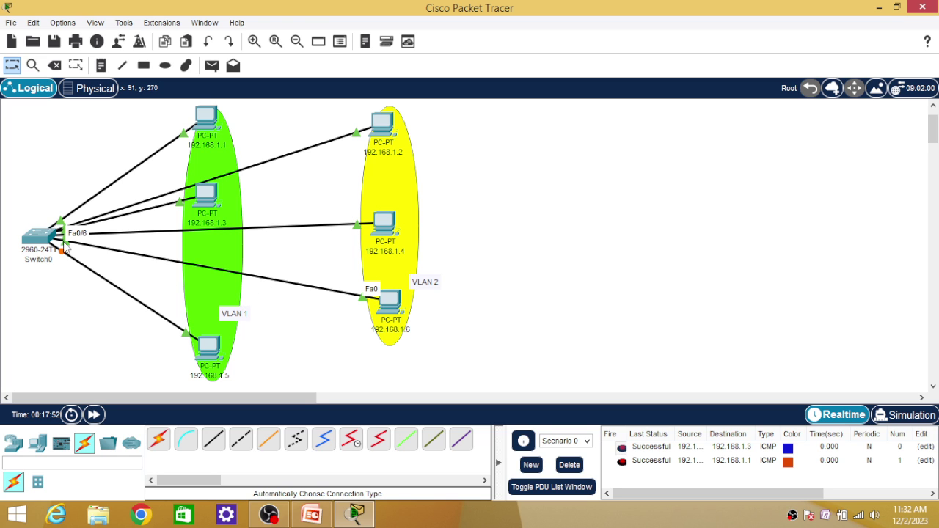
Assign Switch0's FastEthernet0/2 access port to VLAN 3 (VLAN2).
{"action": "left_click", "coordinate": [44, 238]}
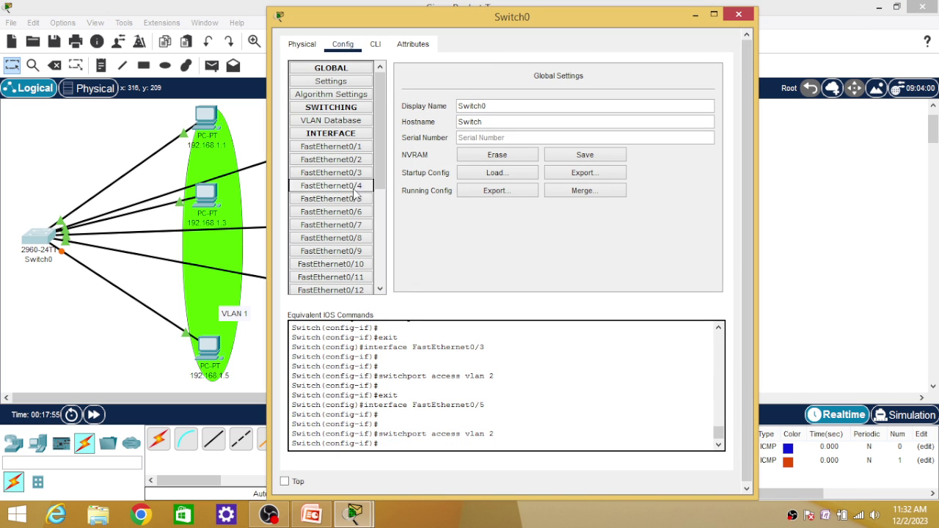
{"action": "left_click", "coordinate": [358, 160]}
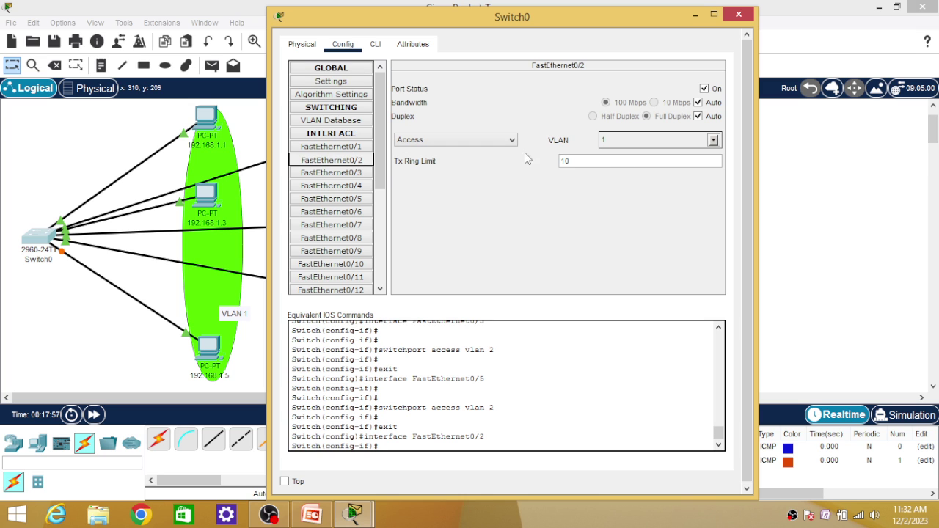
{"action": "left_click", "coordinate": [714, 140]}
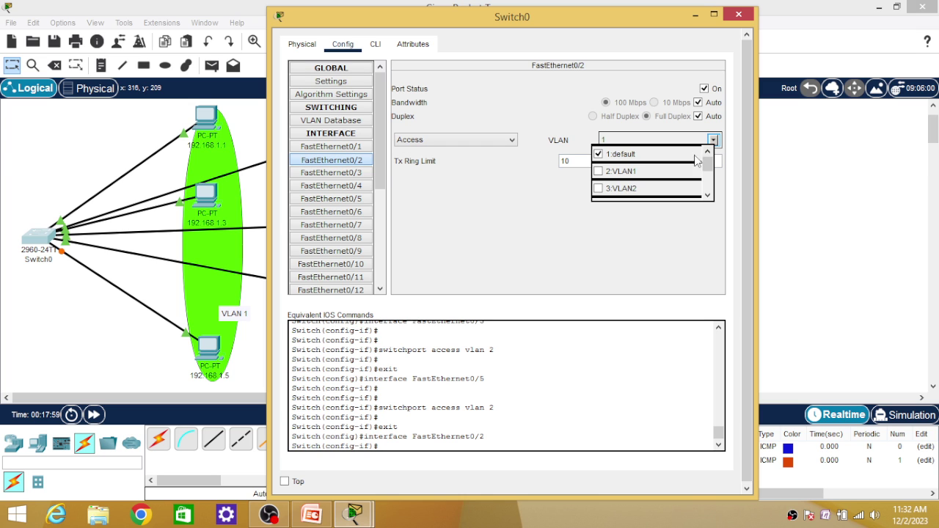
{"action": "left_click", "coordinate": [598, 190]}
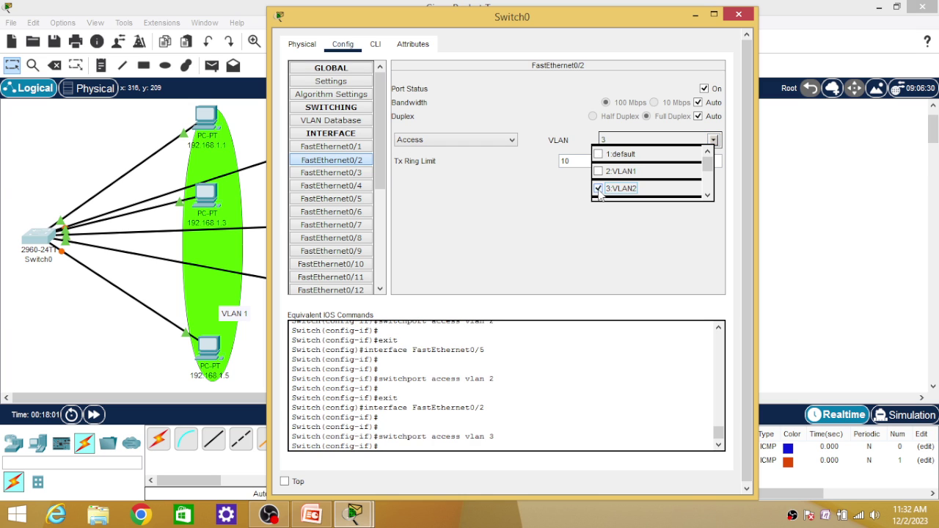
{"action": "left_click", "coordinate": [595, 234]}
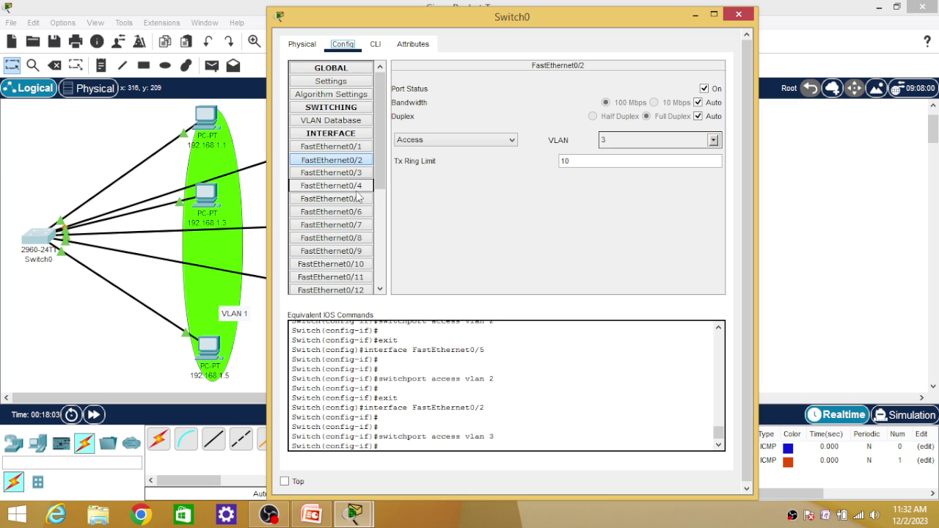
Assign Switch0's FastEthernet0/4 access port to VLAN 3 (VLAN2).
{"action": "left_click", "coordinate": [331, 186]}
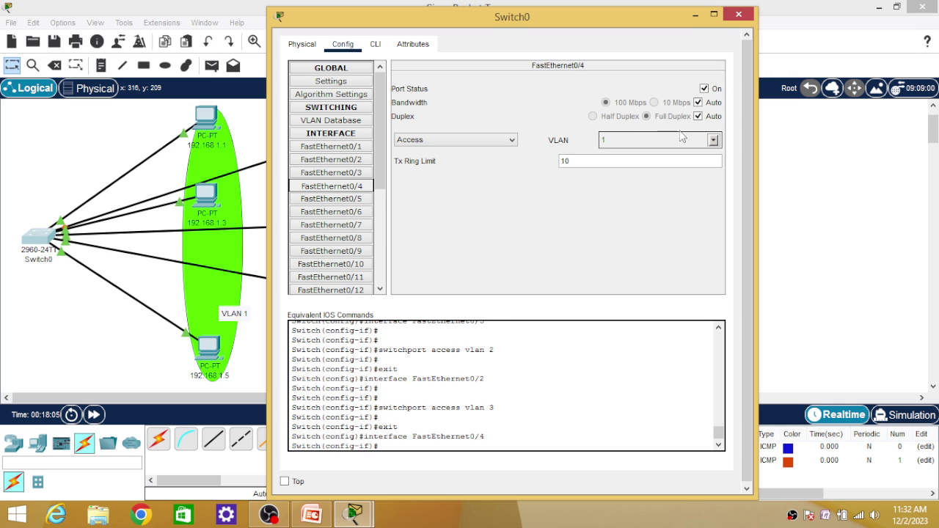
{"action": "left_click", "coordinate": [713, 140]}
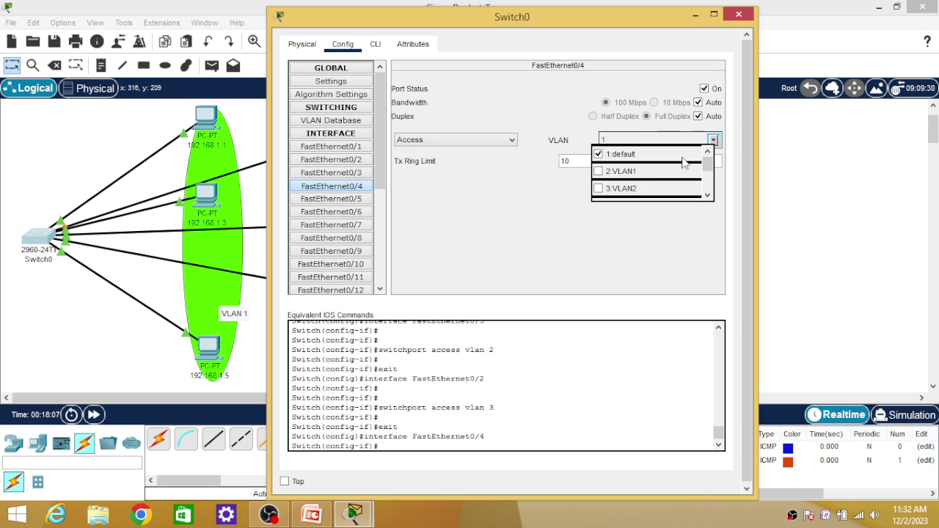
{"action": "left_click", "coordinate": [599, 188]}
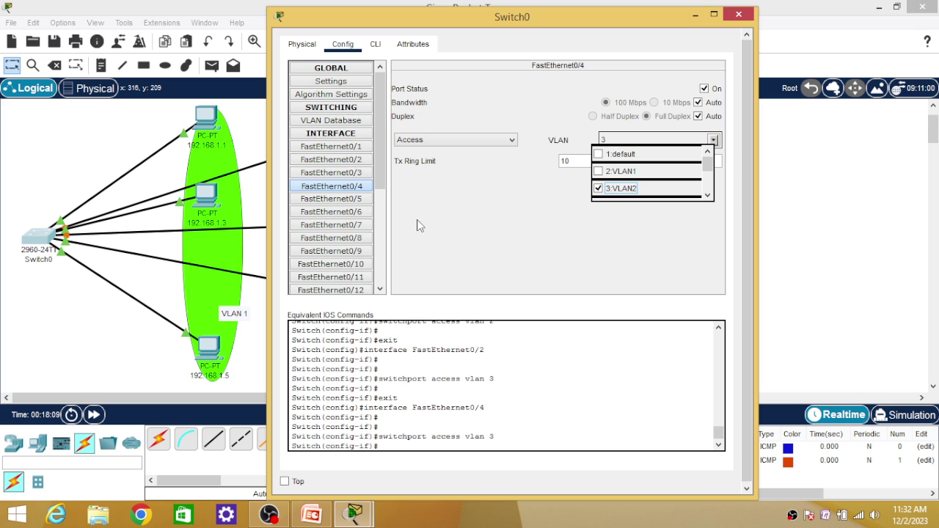
Assign Switch0's FastEthernet0/6 access port to VLAN 3 (VLAN2) and close the switch configuration.
{"action": "left_click", "coordinate": [367, 212]}
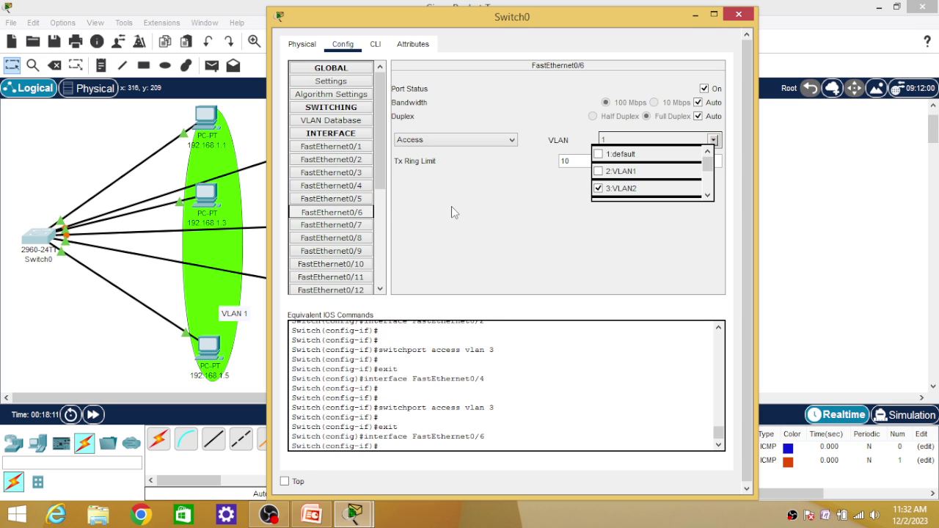
{"action": "left_click", "coordinate": [713, 141]}
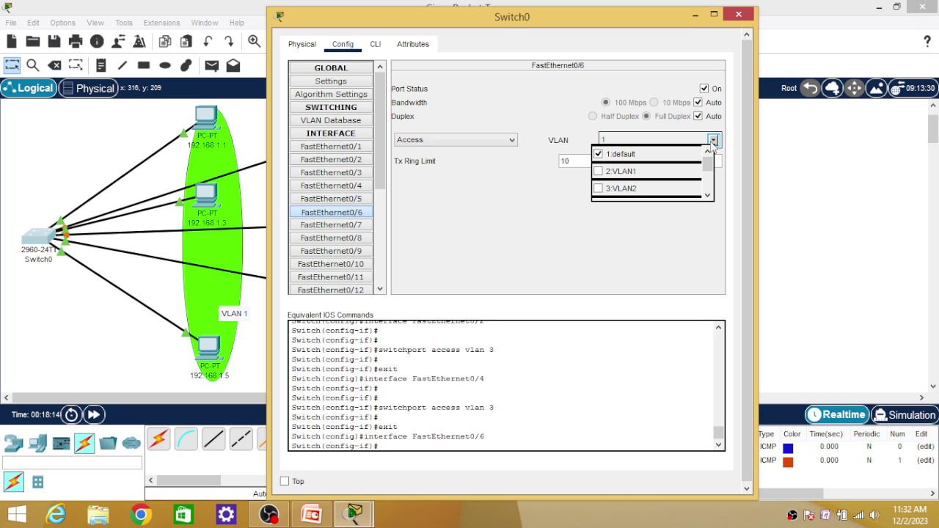
{"action": "left_click", "coordinate": [597, 190]}
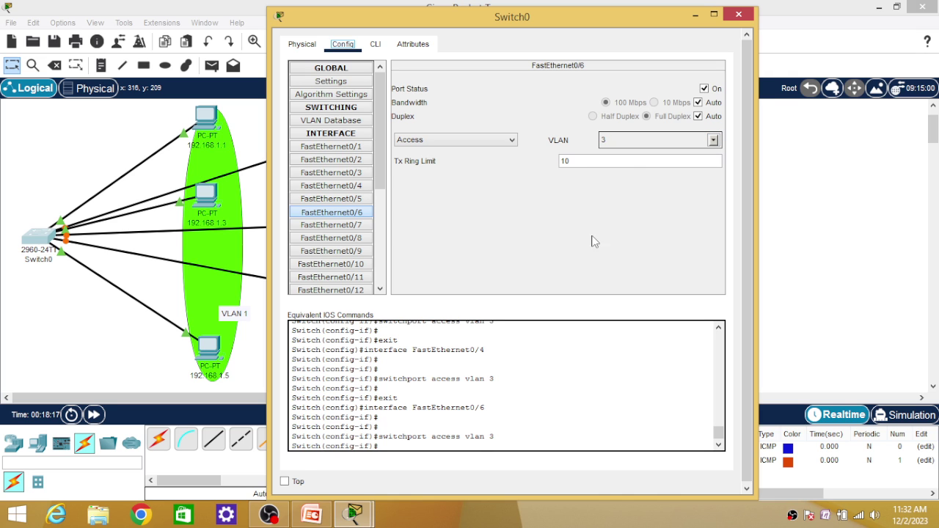
{"action": "left_click", "coordinate": [739, 16]}
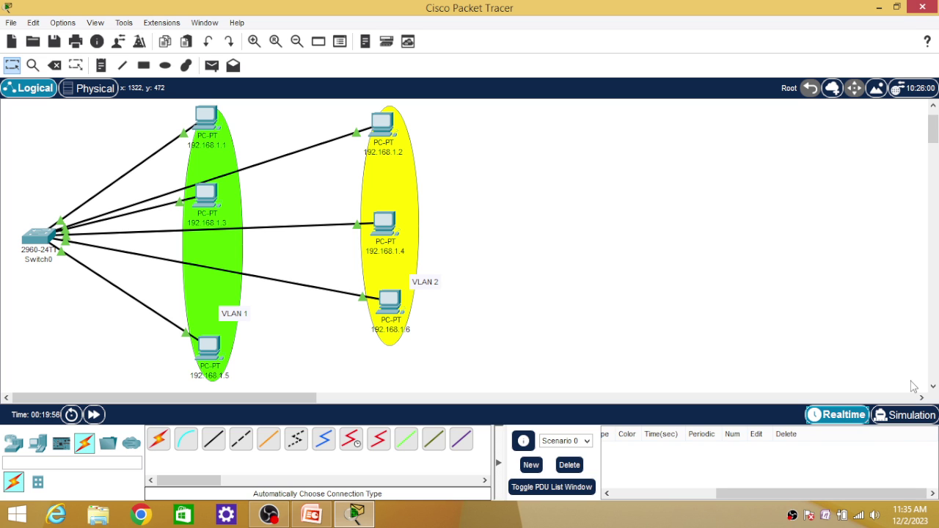
Switch to Simulation mode and add a simple PDU from PC 192.168.1.1 to PC 192.168.1.5 within the green VLAN 1 group.
{"action": "left_click", "coordinate": [910, 417]}
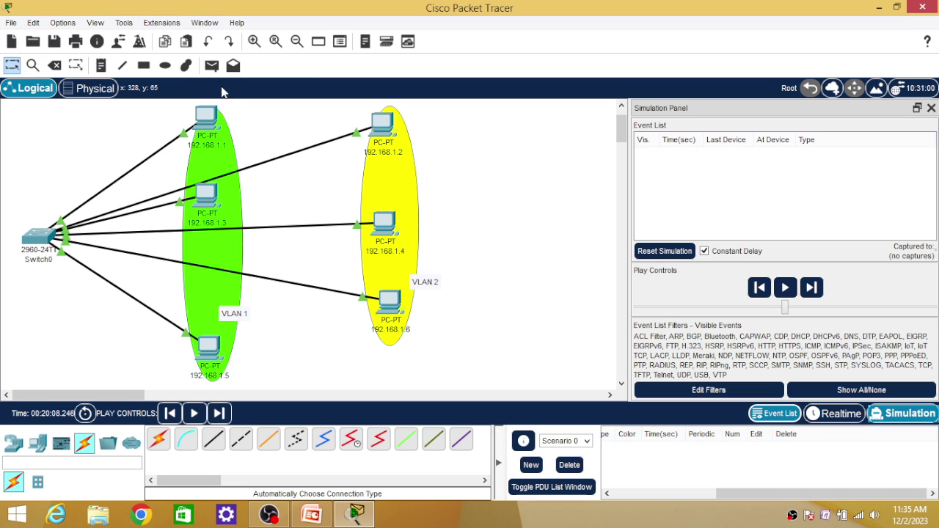
{"action": "left_click", "coordinate": [212, 66]}
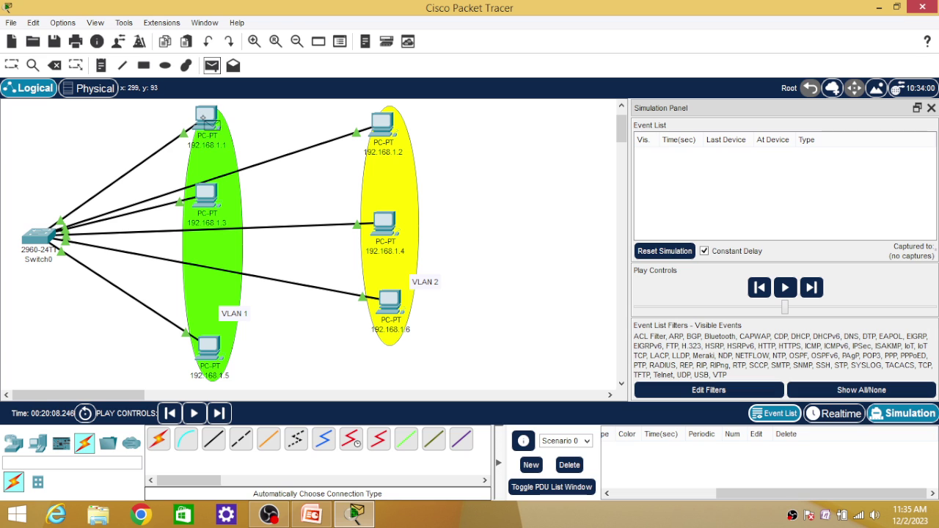
{"action": "mouse_move", "coordinate": [203, 117]}
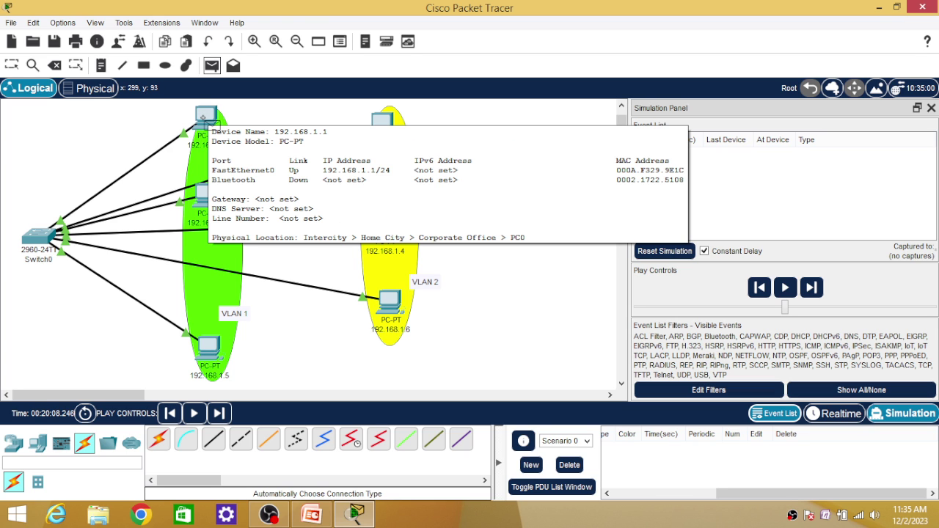
{"action": "left_click", "coordinate": [204, 117]}
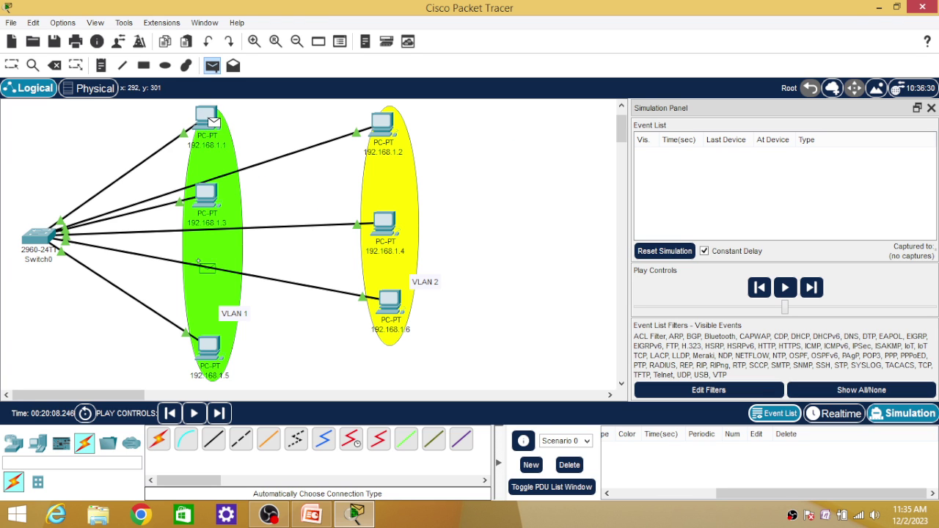
{"action": "left_click", "coordinate": [211, 351]}
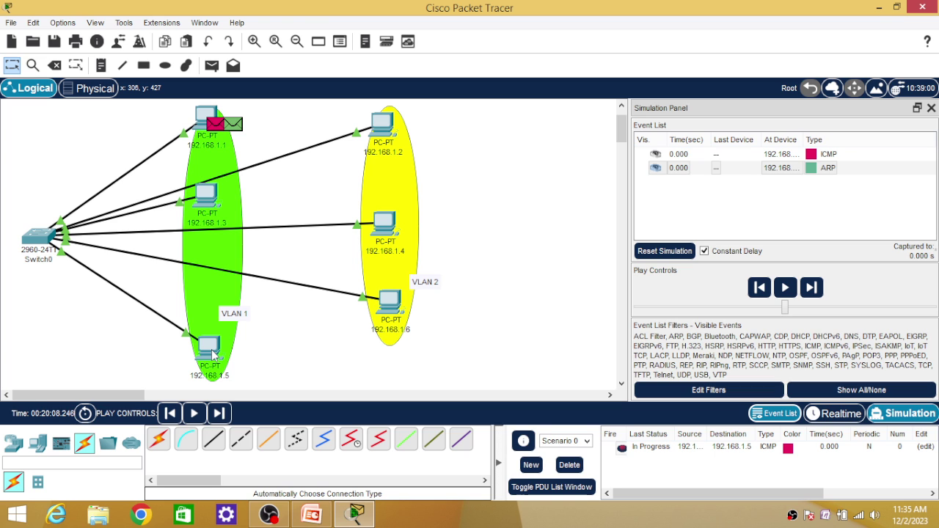
Step the simulation forward event by event to trace the ARP and ICMP packets between 192.168.1.1 and 192.168.1.5.
{"action": "left_click", "coordinate": [812, 288]}
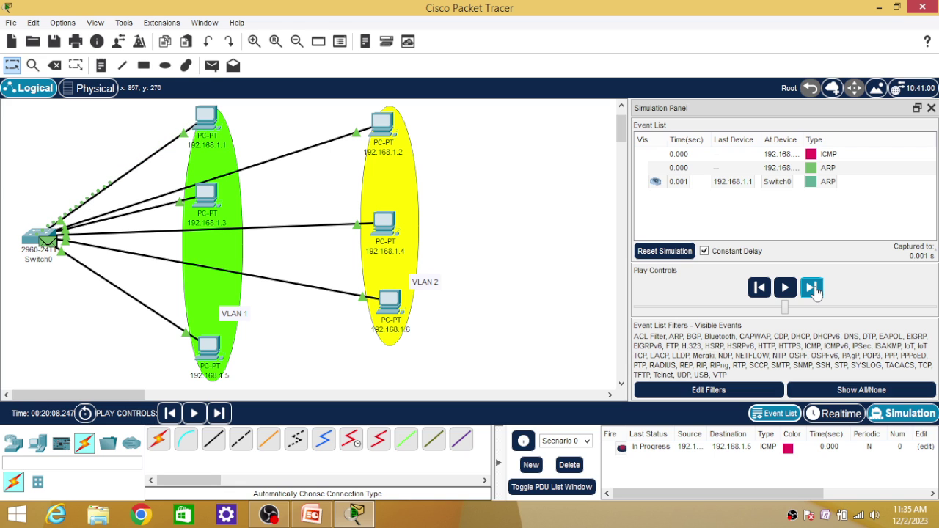
{"action": "left_click", "coordinate": [814, 289]}
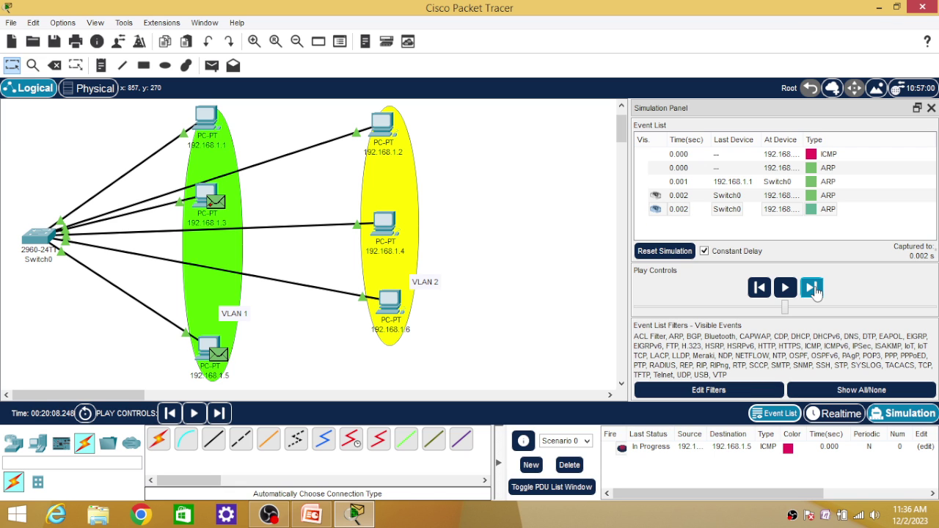
{"action": "left_click", "coordinate": [815, 289]}
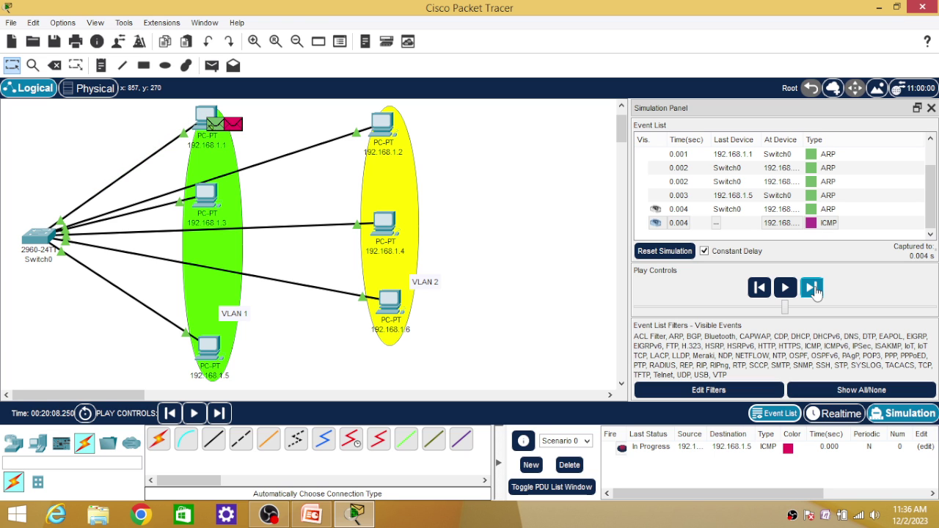
{"action": "left_click", "coordinate": [815, 289]}
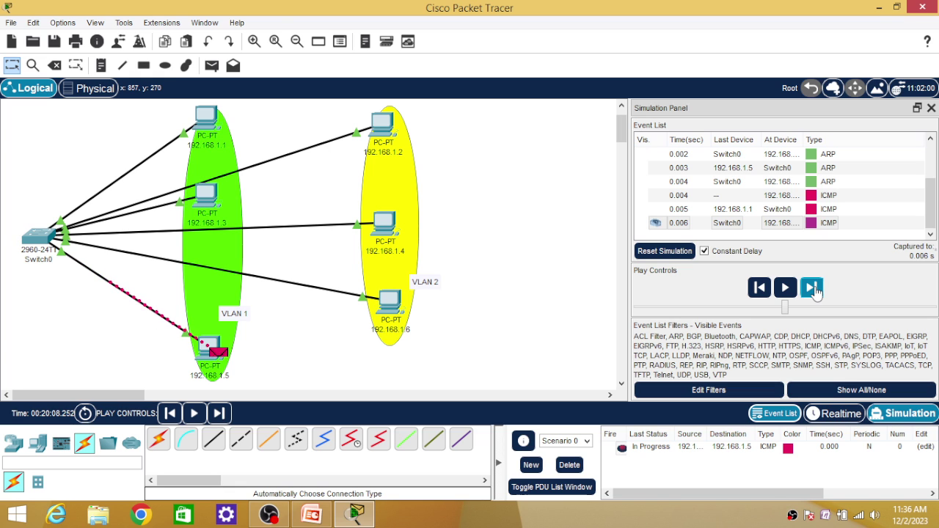
{"action": "left_click", "coordinate": [814, 289]}
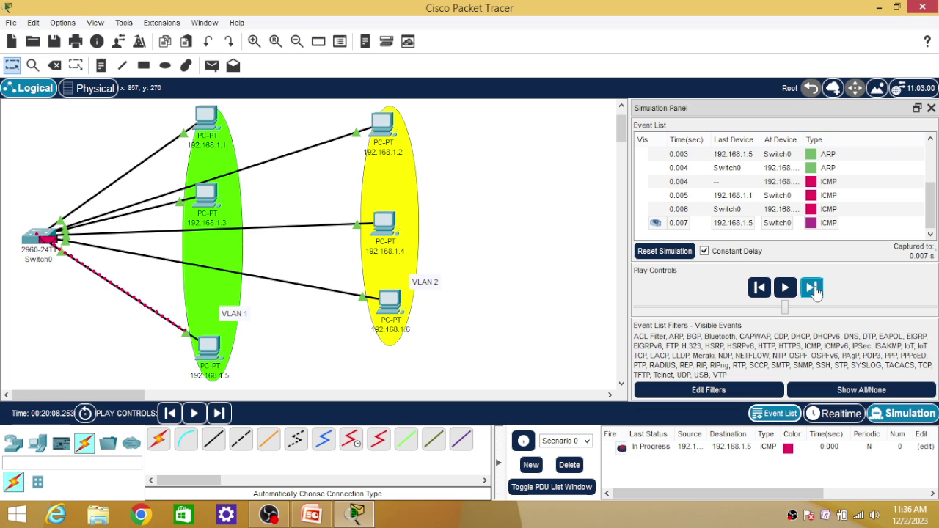
{"action": "left_click", "coordinate": [815, 289]}
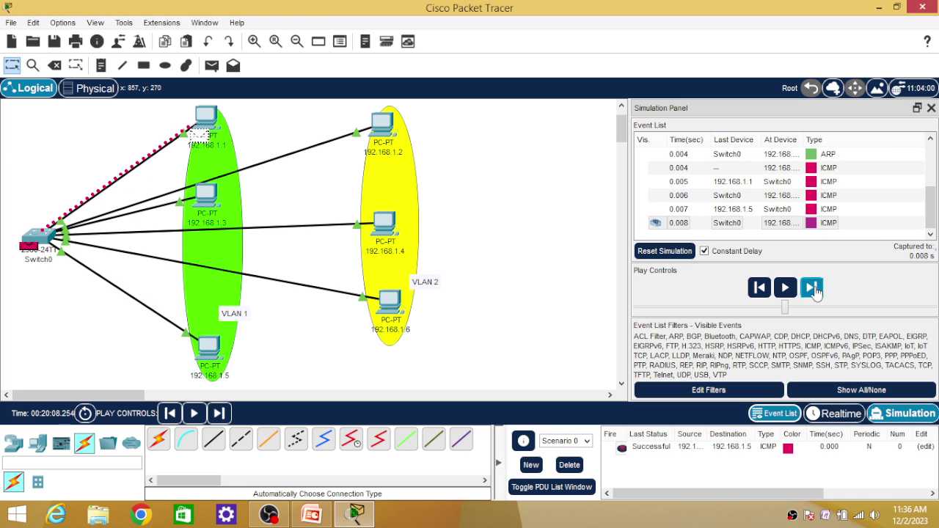
Check the last status of the PDU sent to 192.168.1.5 and delete that PDU from Scenario 0.
{"action": "left_click", "coordinate": [664, 449]}
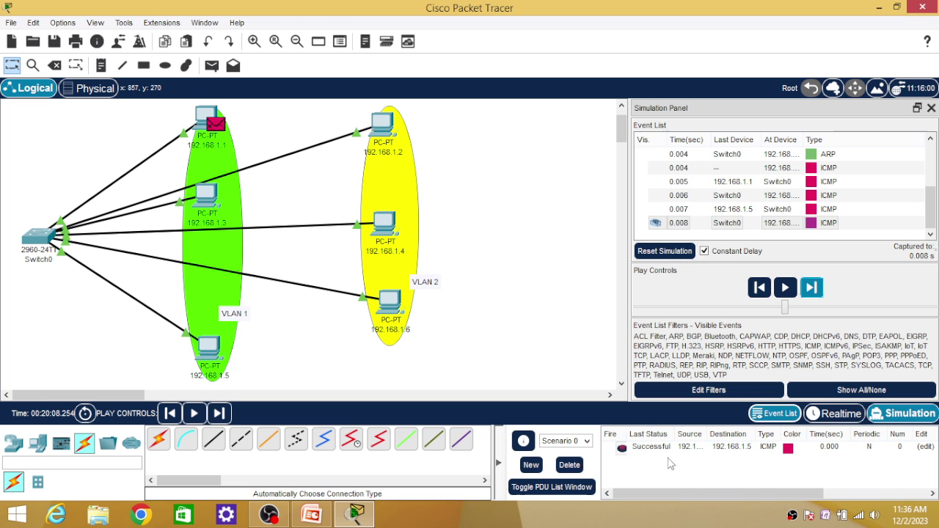
{"action": "left_click", "coordinate": [893, 497]}
{"action": "left_click", "coordinate": [856, 446]}
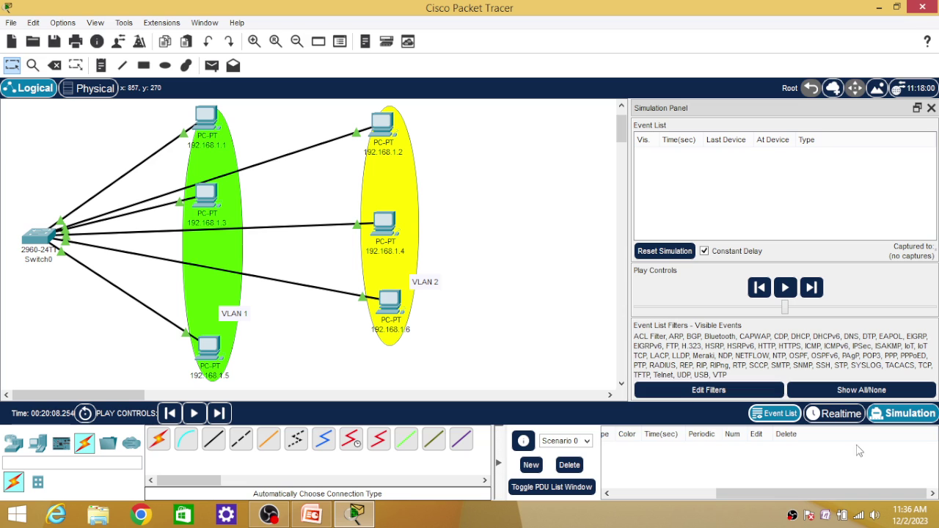
Add a simple PDU from PC 192.168.1.6 to PC 192.168.1.2 within the yellow VLAN 2 group.
{"action": "left_click", "coordinate": [212, 65]}
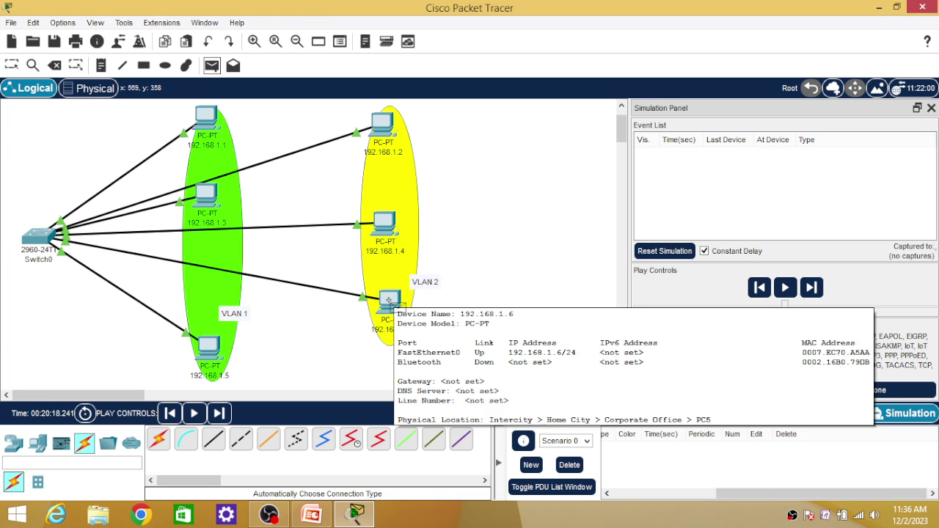
{"action": "left_click", "coordinate": [389, 301]}
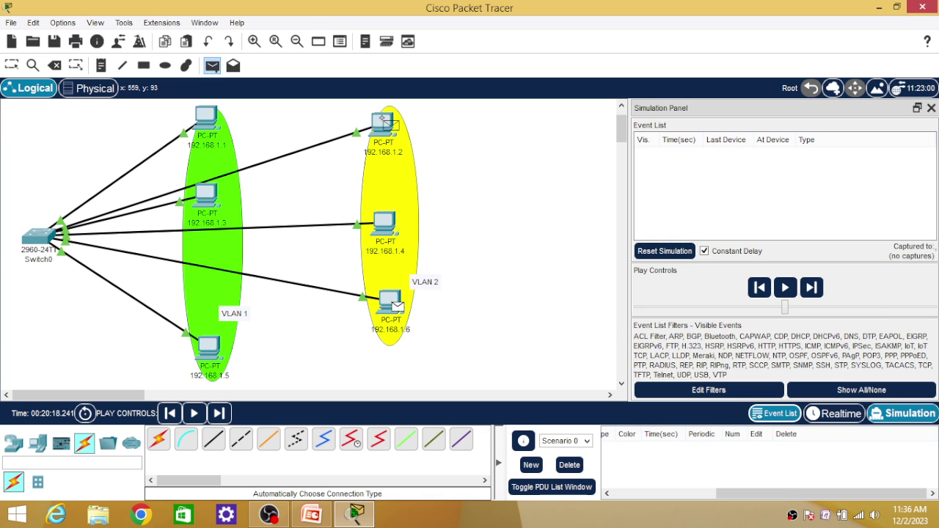
{"action": "left_click", "coordinate": [382, 119]}
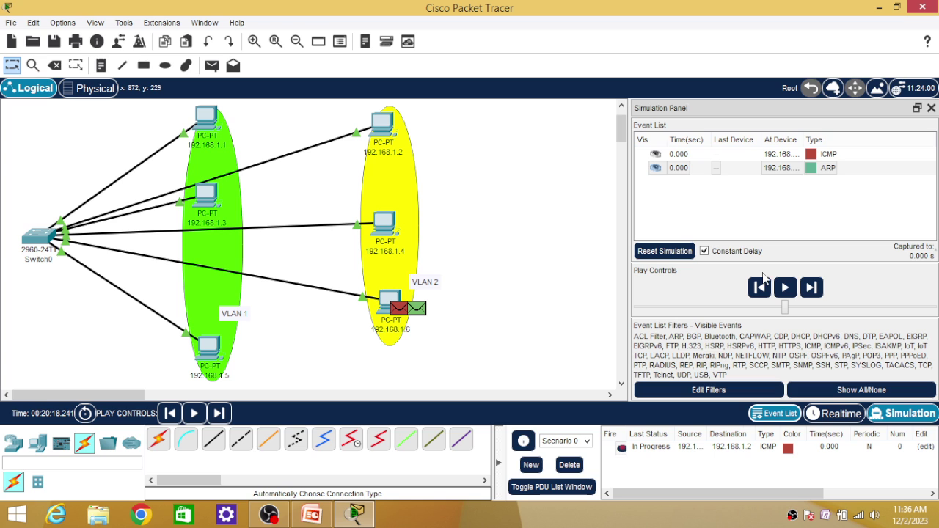
Step the simulation forward event by event to trace the ARP and ICMP packets between 192.168.1.6 and 192.168.1.2.
{"action": "left_click", "coordinate": [813, 289]}
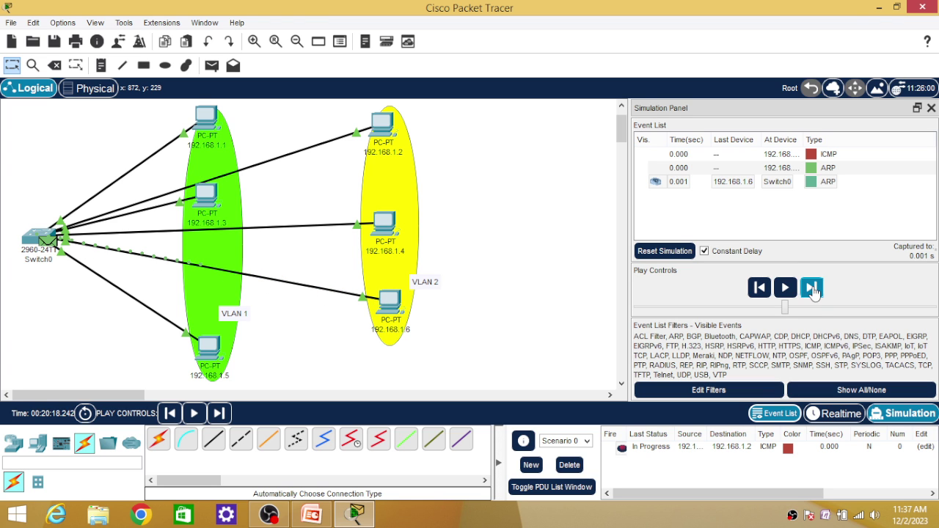
{"action": "left_click", "coordinate": [813, 289]}
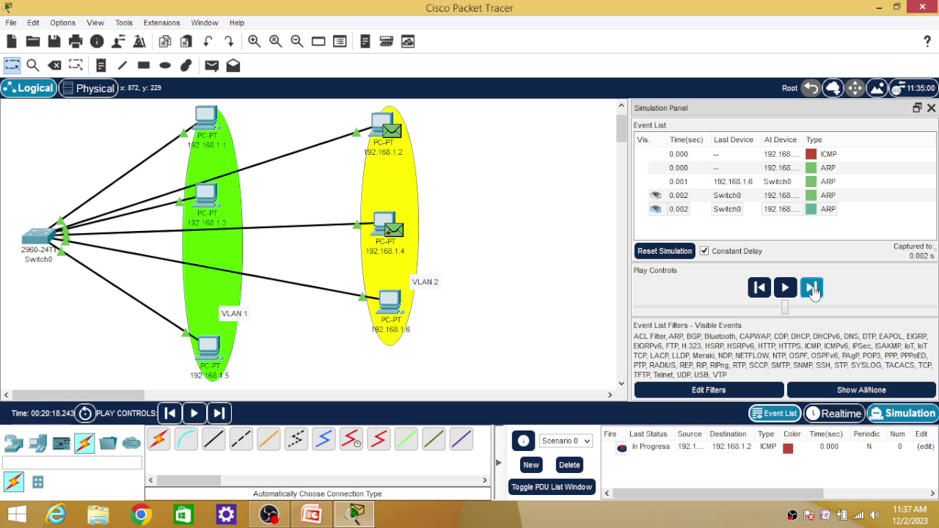
{"action": "left_click", "coordinate": [812, 289]}
{"action": "left_click", "coordinate": [811, 289]}
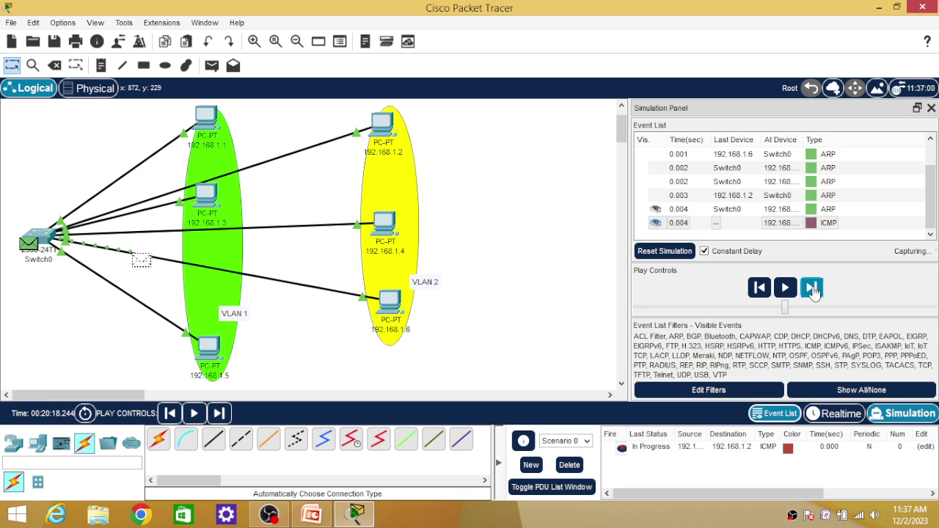
{"action": "left_click", "coordinate": [811, 289]}
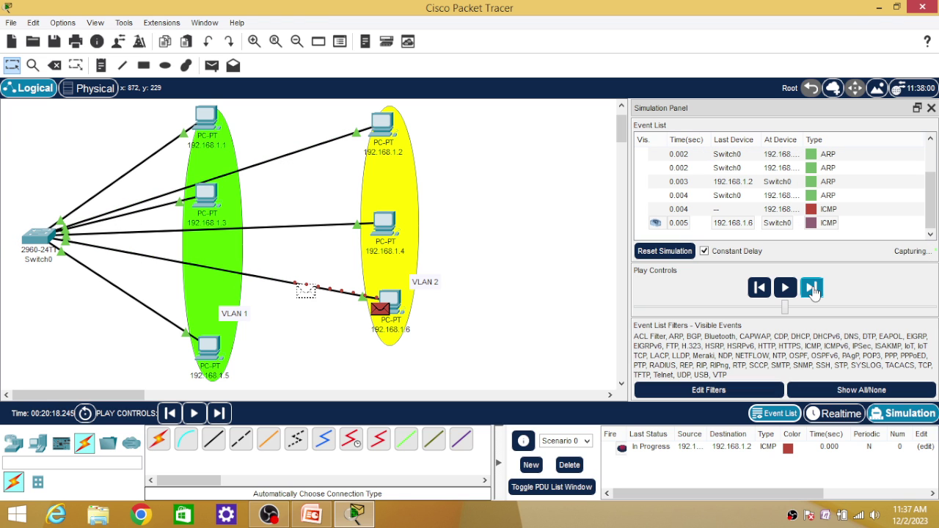
{"action": "left_click", "coordinate": [812, 289]}
{"action": "left_click", "coordinate": [811, 288]}
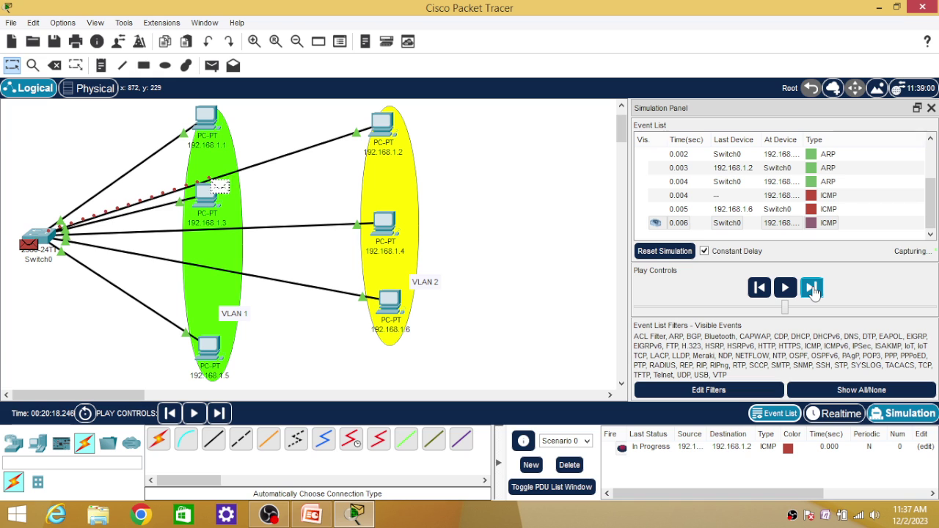
{"action": "left_click", "coordinate": [811, 288]}
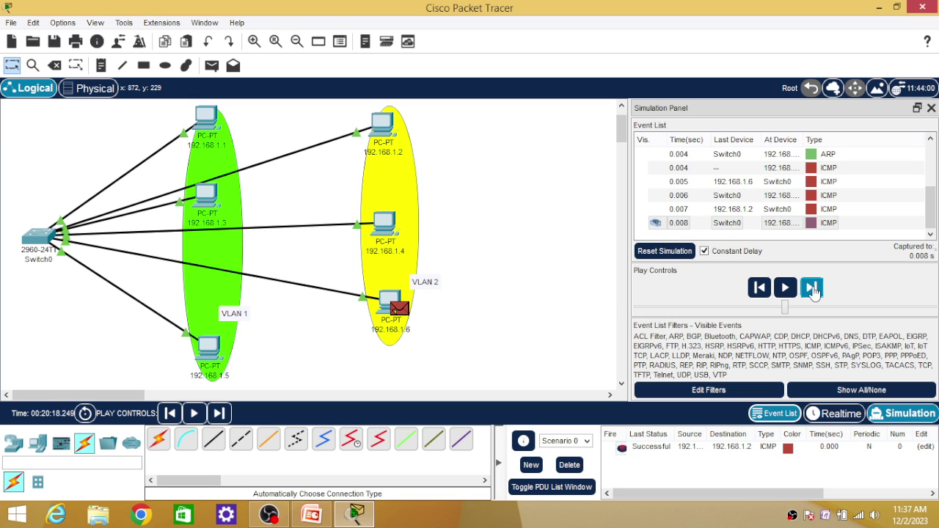
Check the last status of the PDU sent to 192.168.1.2 and delete that PDU from Scenario 0.
{"action": "left_click", "coordinate": [669, 450]}
{"action": "left_click", "coordinate": [868, 493]}
{"action": "left_click", "coordinate": [857, 446]}
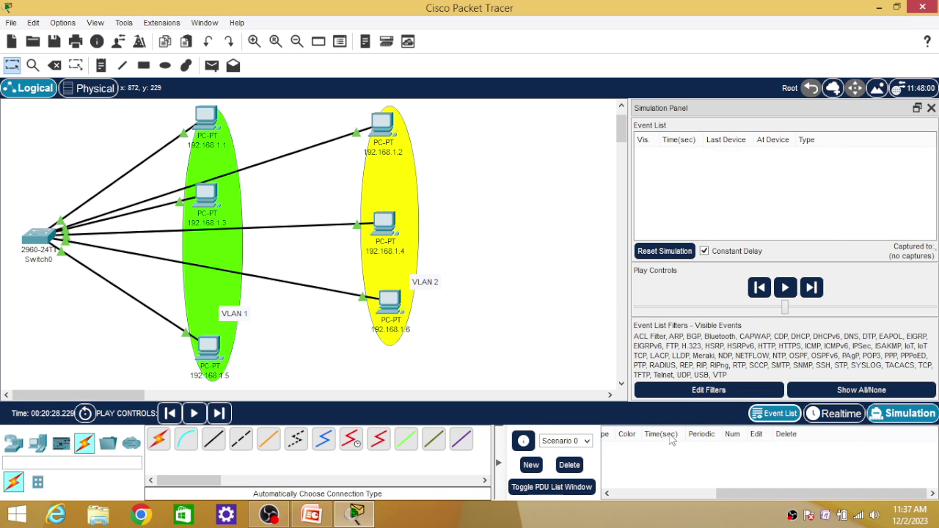
Add a simple PDU from PC 192.168.1.3 in VLAN 1 to PC 192.168.1.4 in VLAN 2.
{"action": "left_click", "coordinate": [663, 492]}
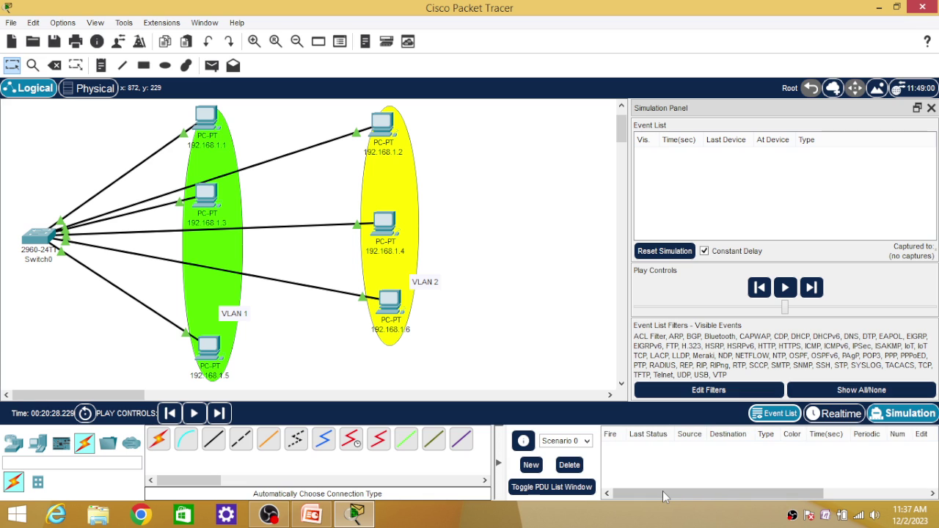
{"action": "left_click", "coordinate": [214, 67]}
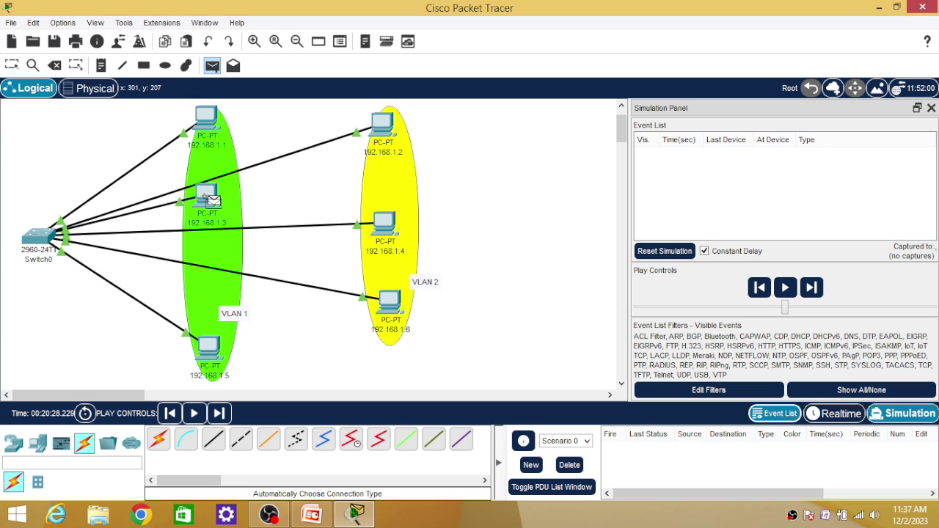
{"action": "left_click", "coordinate": [213, 200]}
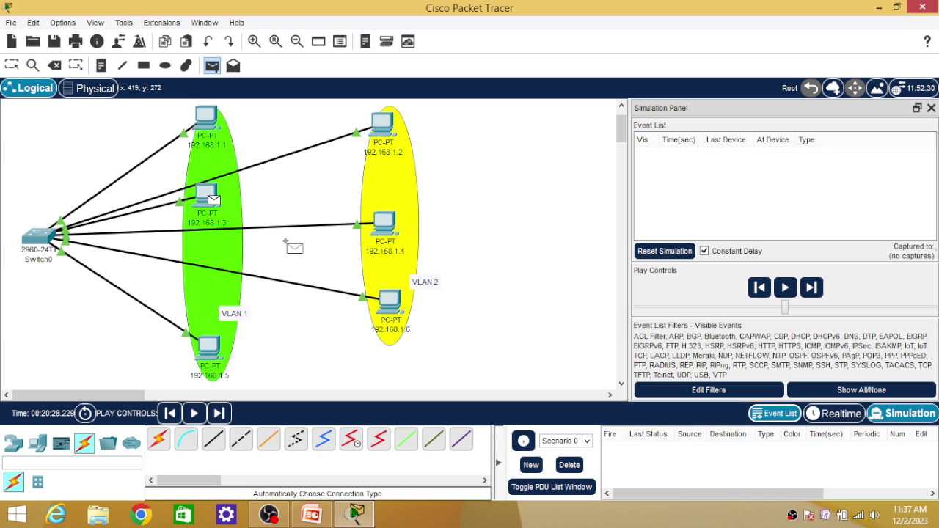
{"action": "left_click", "coordinate": [385, 223]}
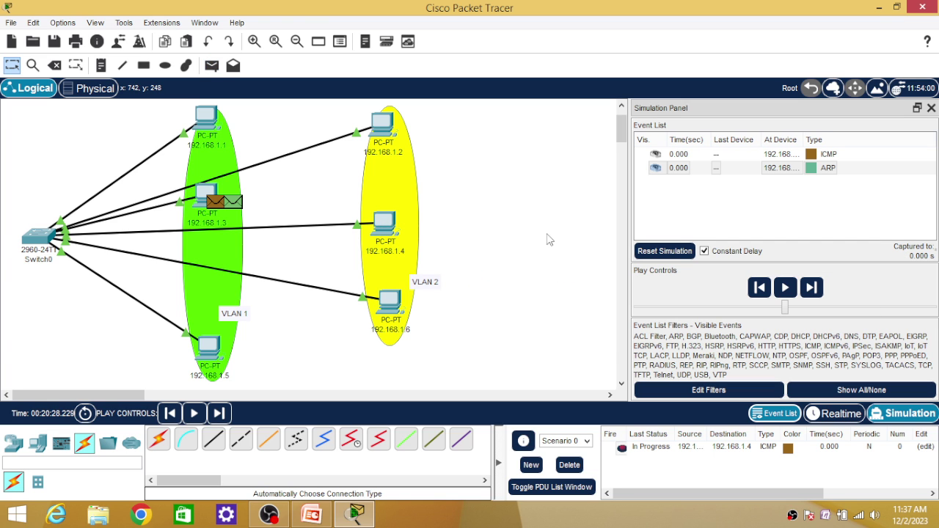
Step the simulation forward event by event to trace the ARP request sent from 192.168.1.3 toward 192.168.1.4.
{"action": "left_click", "coordinate": [811, 288]}
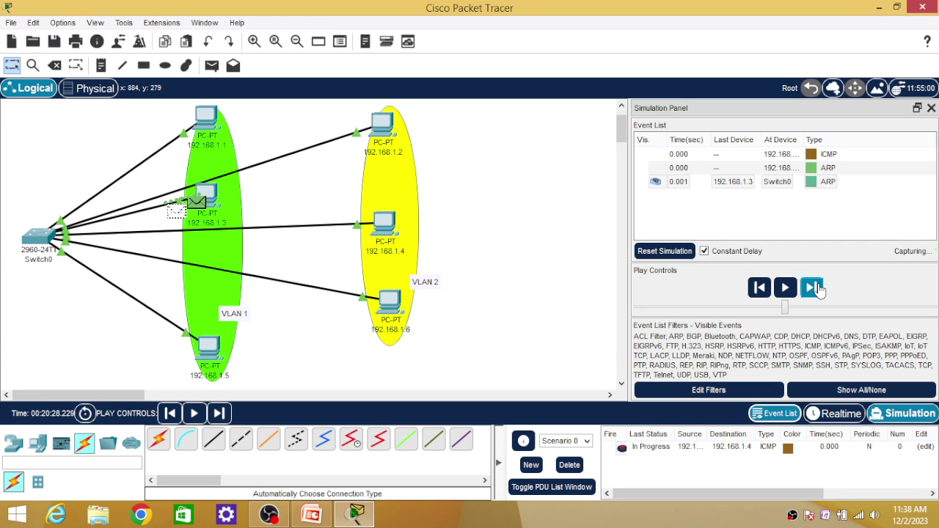
{"action": "left_click", "coordinate": [811, 287]}
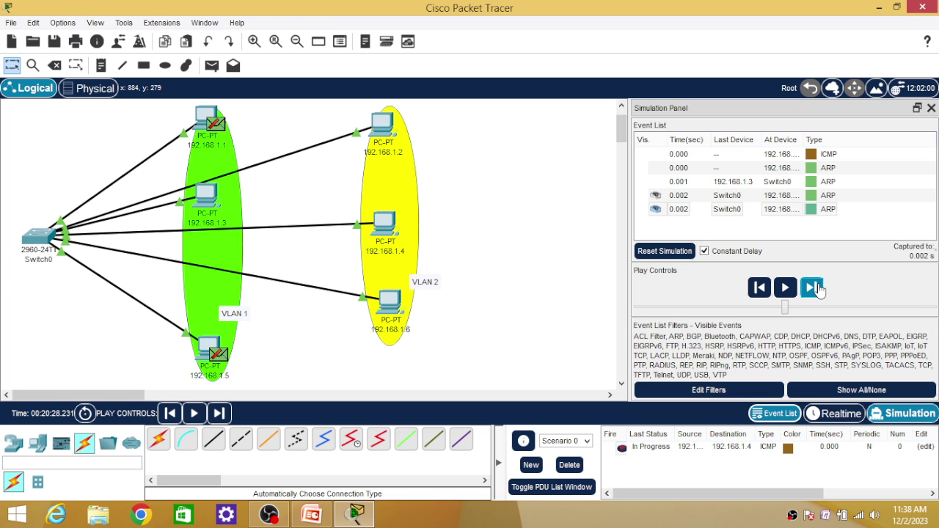
{"action": "left_click", "coordinate": [812, 289]}
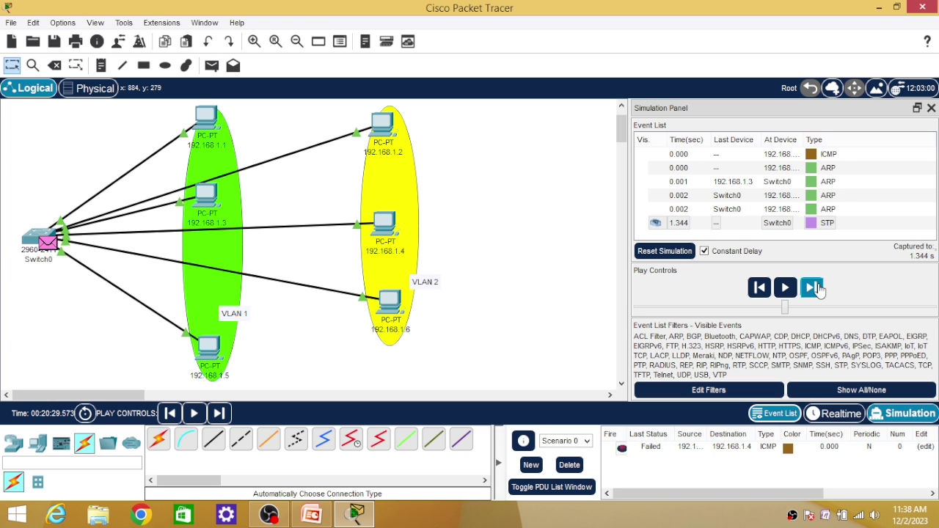